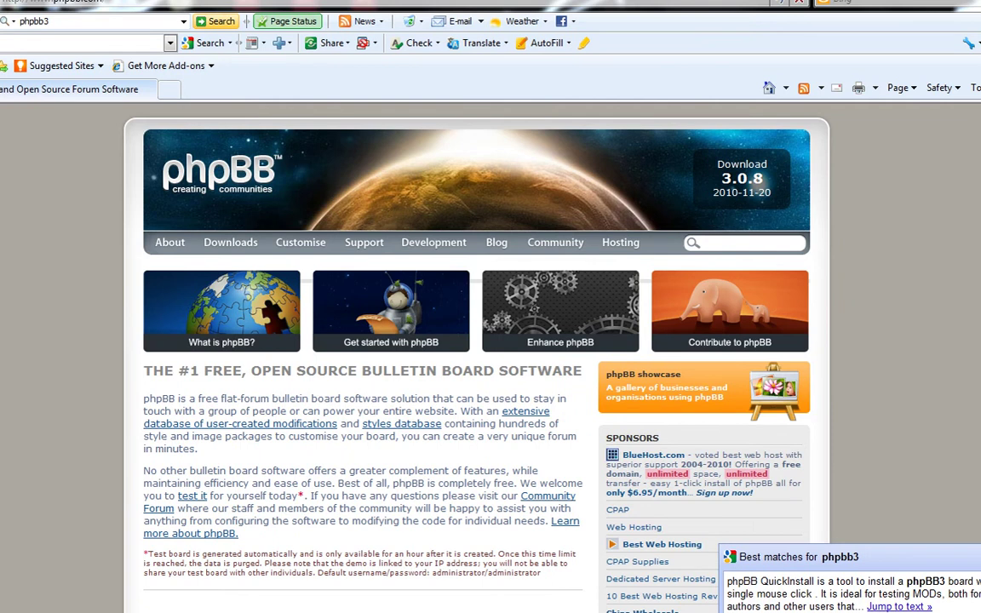
# Step: Download phpBB-3.0.8.zip from phpbb.com's Downloads page and save it to the Desktop
pyautogui.click(230, 242)
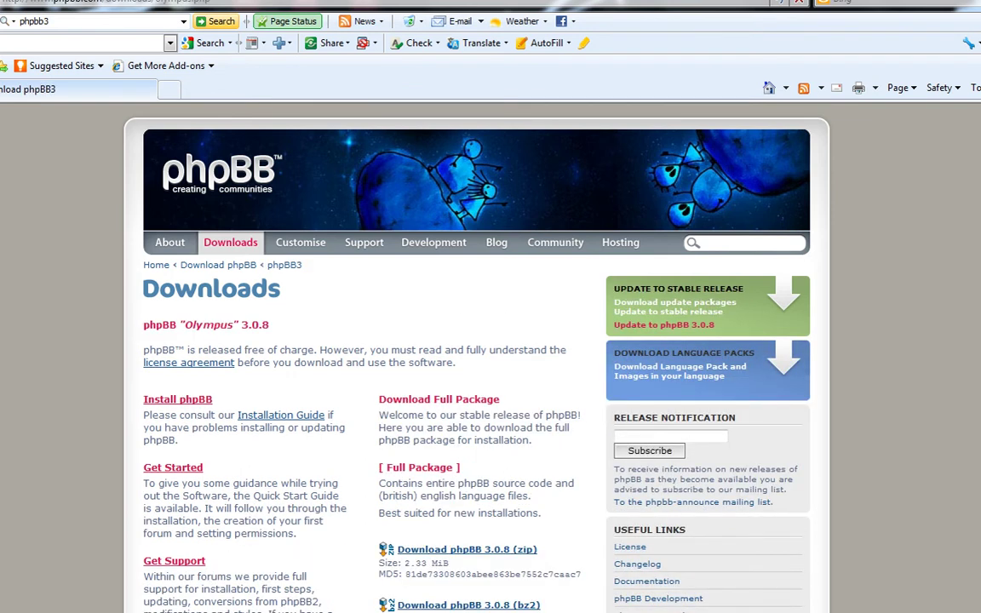
pyautogui.scroll(-2, 477, 358)
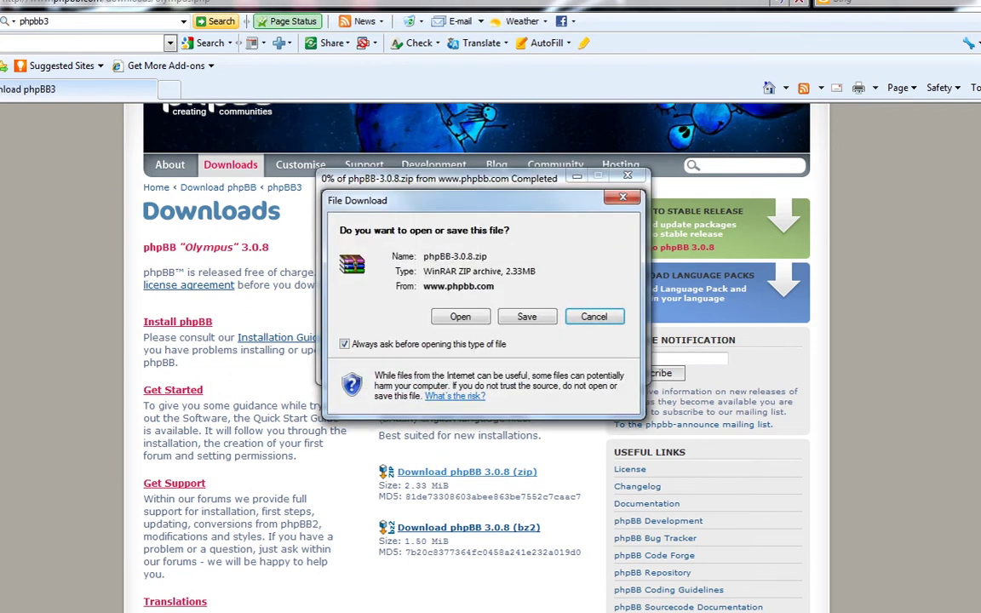
pyautogui.hotkey('alt', 's')
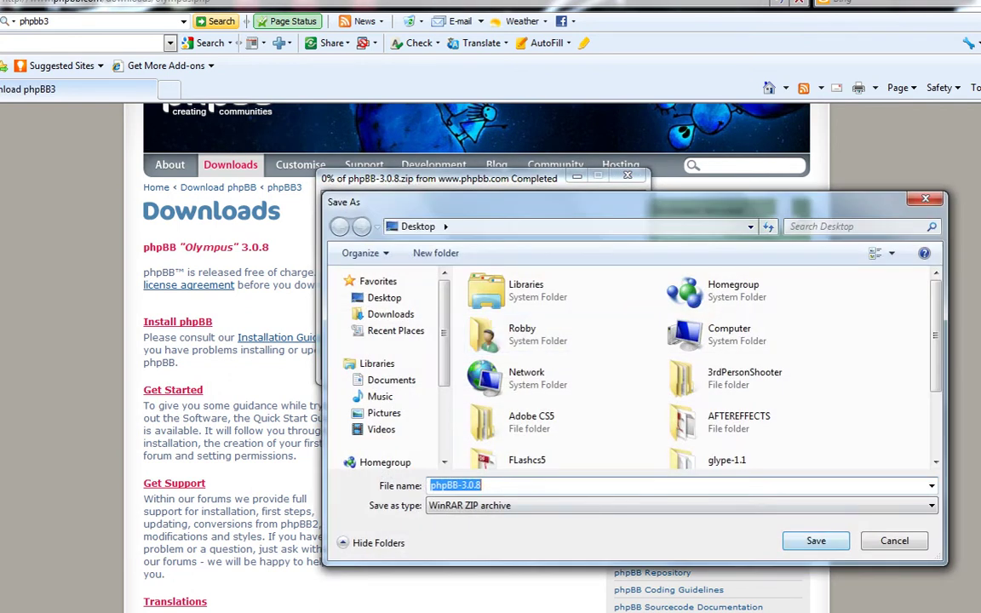
pyautogui.press('Return')
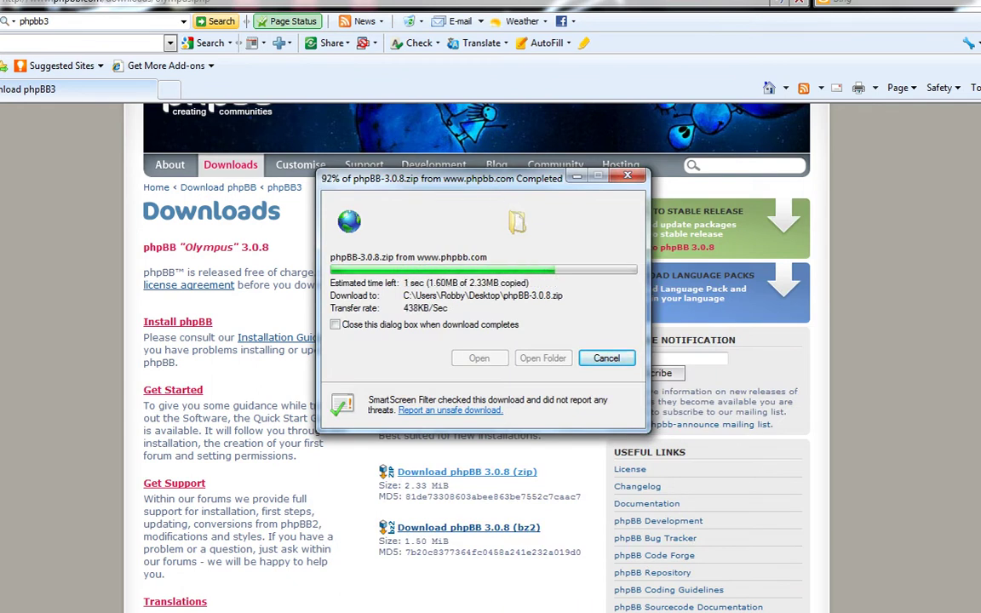
pyautogui.press('Escape')
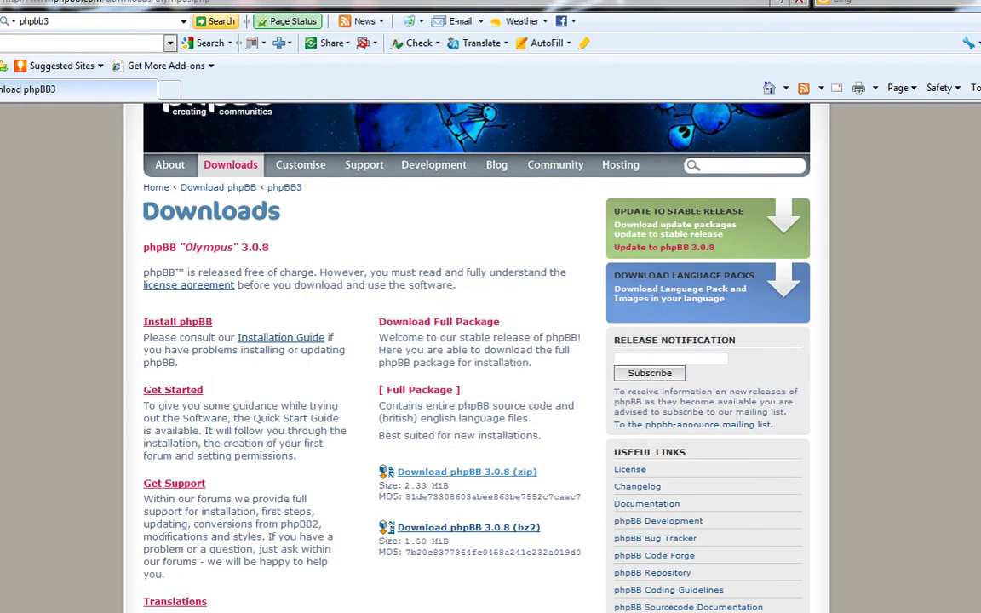
pyautogui.press('super+d')
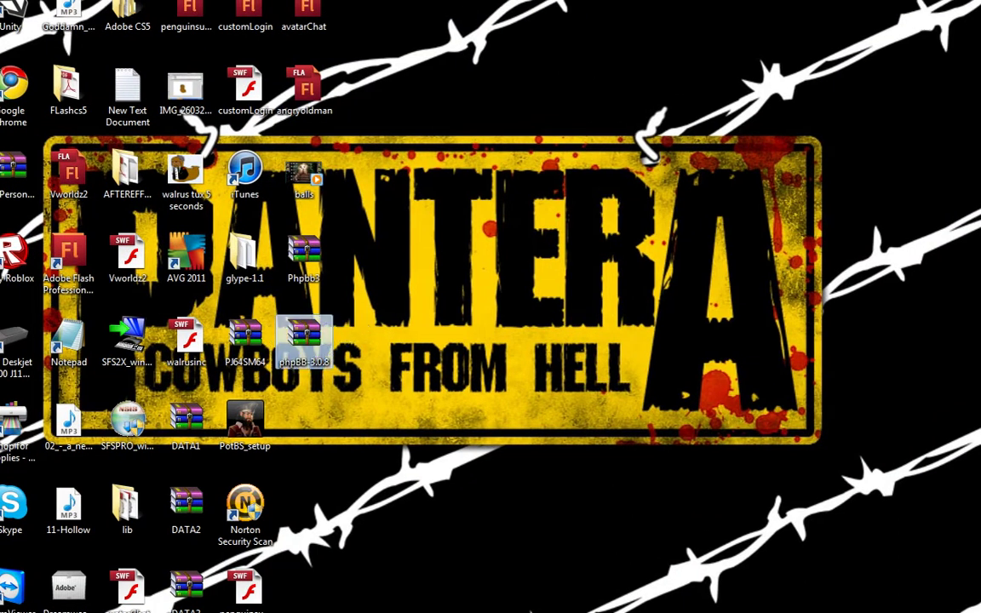
# Step: Move the older Phpbb3 archive aside and confirm phpBB-3.0.8.zip holds a phpBB3 folder in WinRAR
pyautogui.moveTo(304, 251); pyautogui.dragTo(25, 30)
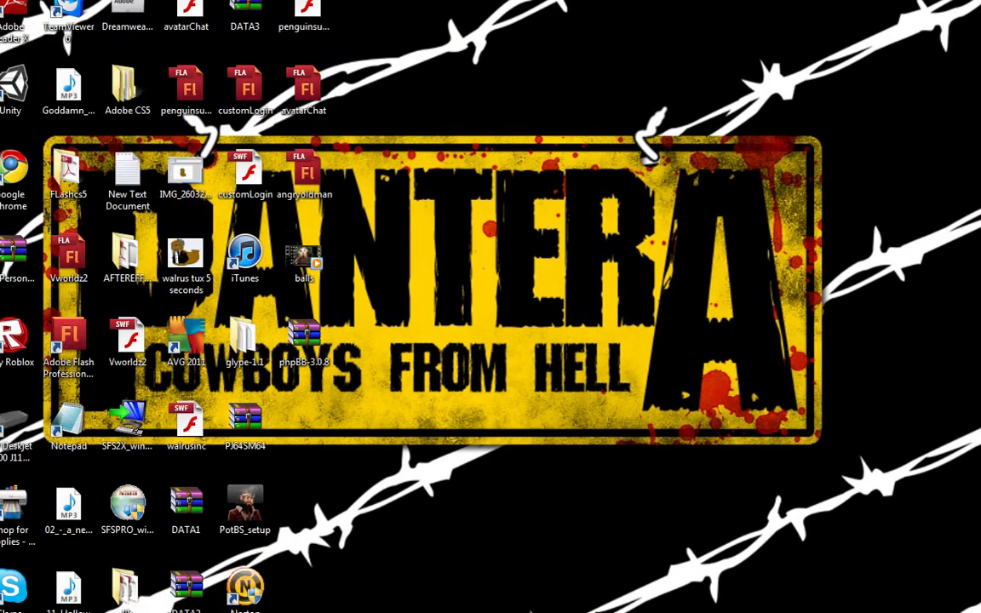
pyautogui.doubleClick(304, 336)
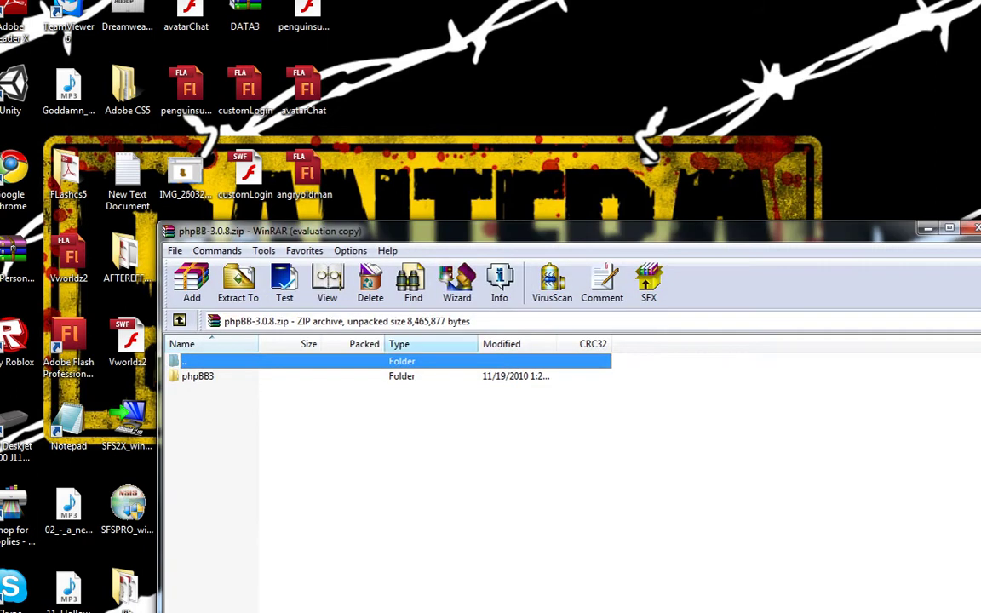
pyautogui.click(198, 376)
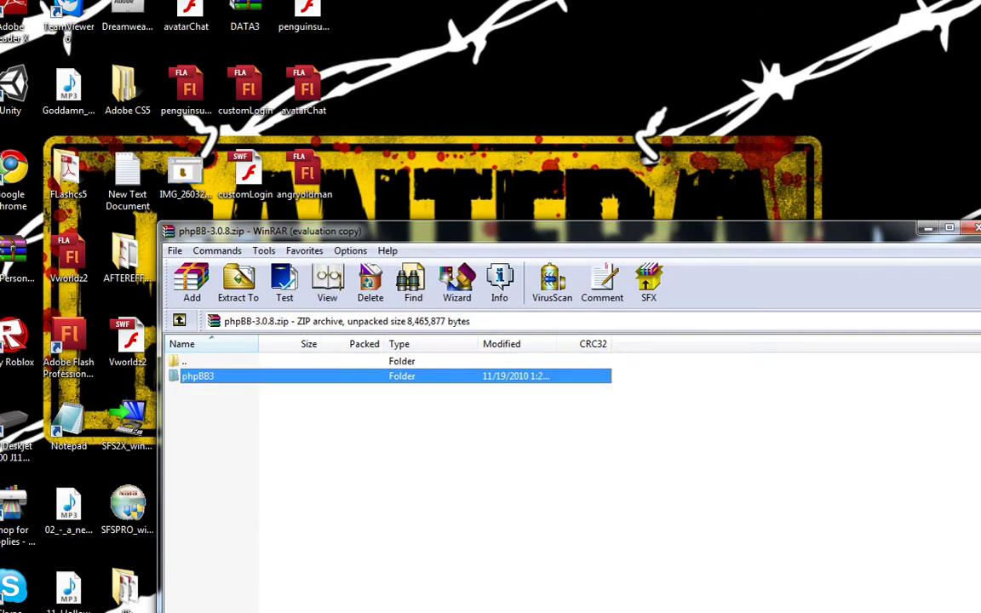
pyautogui.press('Escape')
pyautogui.press('Escape')
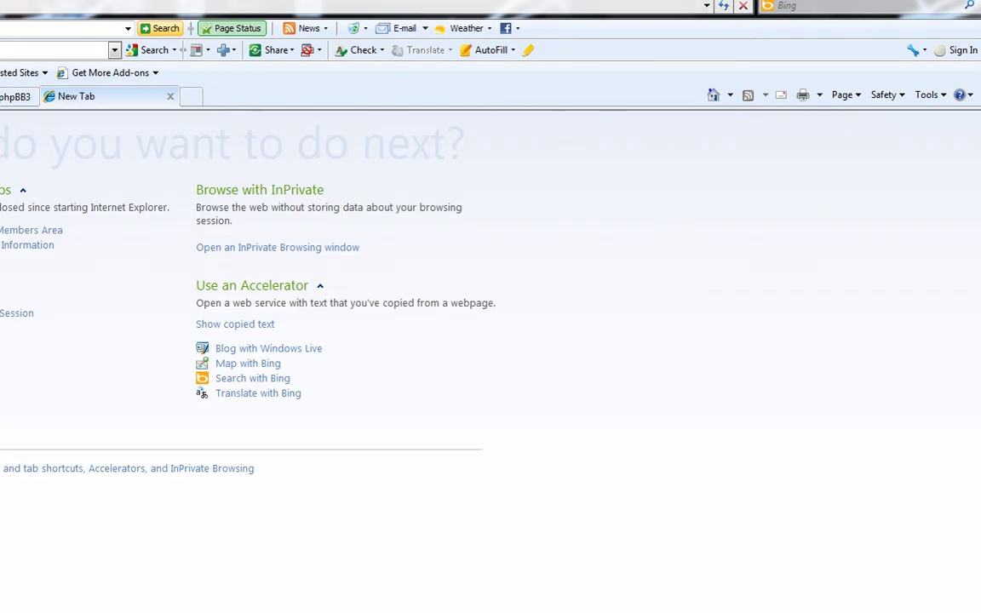
# Step: Go to 000webhost.com and open the Members Area login page
pyautogui.write('00Tabs')
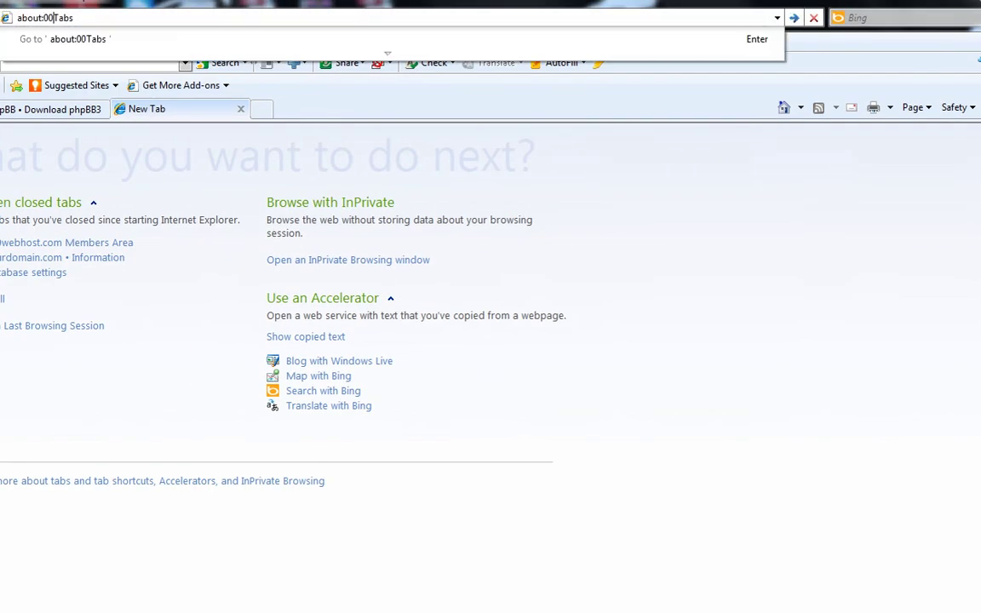
pyautogui.hotkey('ctrl', 'a')
pyautogui.write('0')
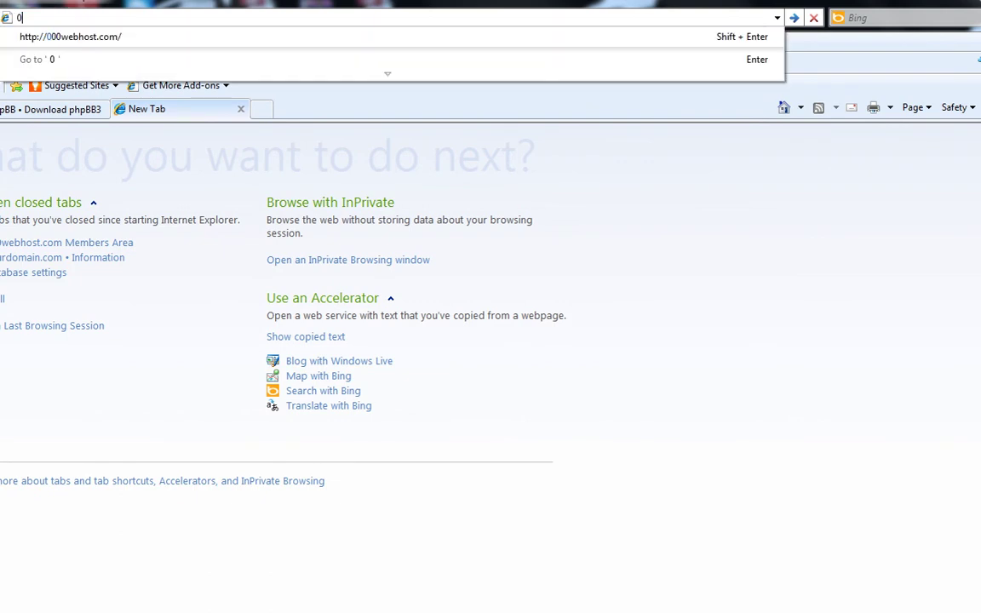
pyautogui.hotkey('shift', 'Return')
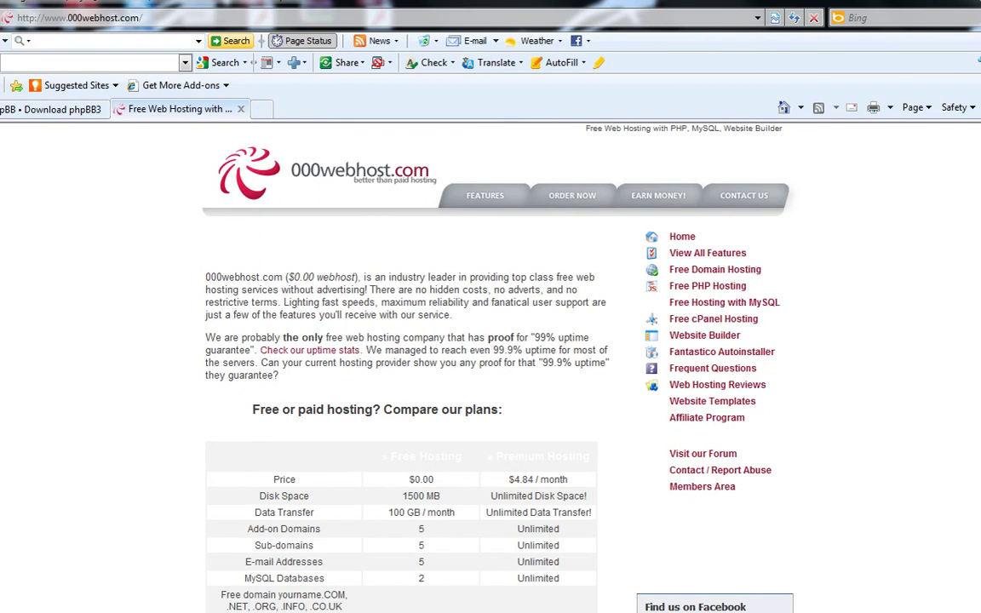
pyautogui.click(701, 486)
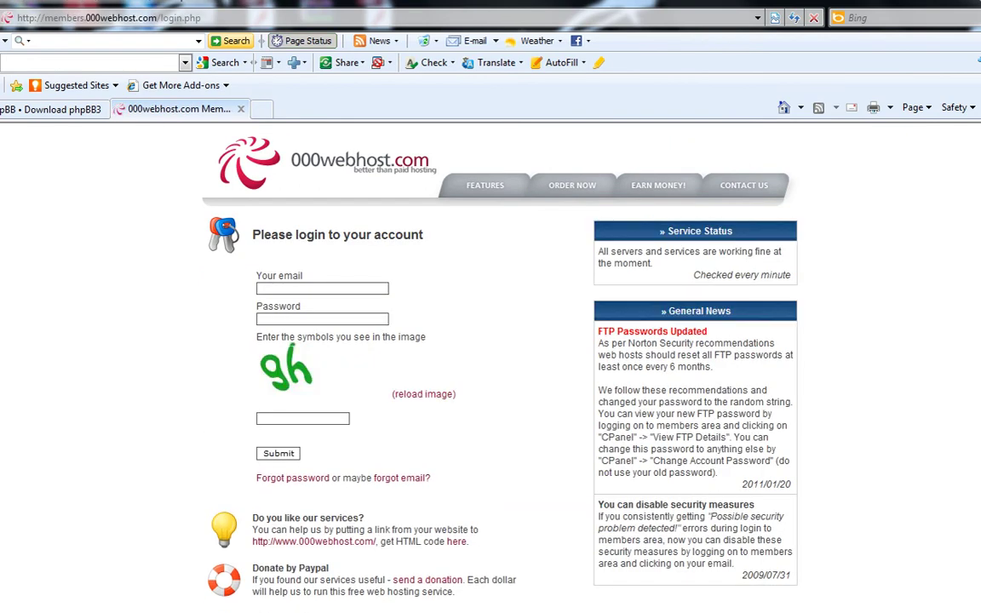
# Step: Log in with the saved account e-mail and password, then open penguinsunlimited.site90.com's cPanel
pyautogui.write('lionspenguins')
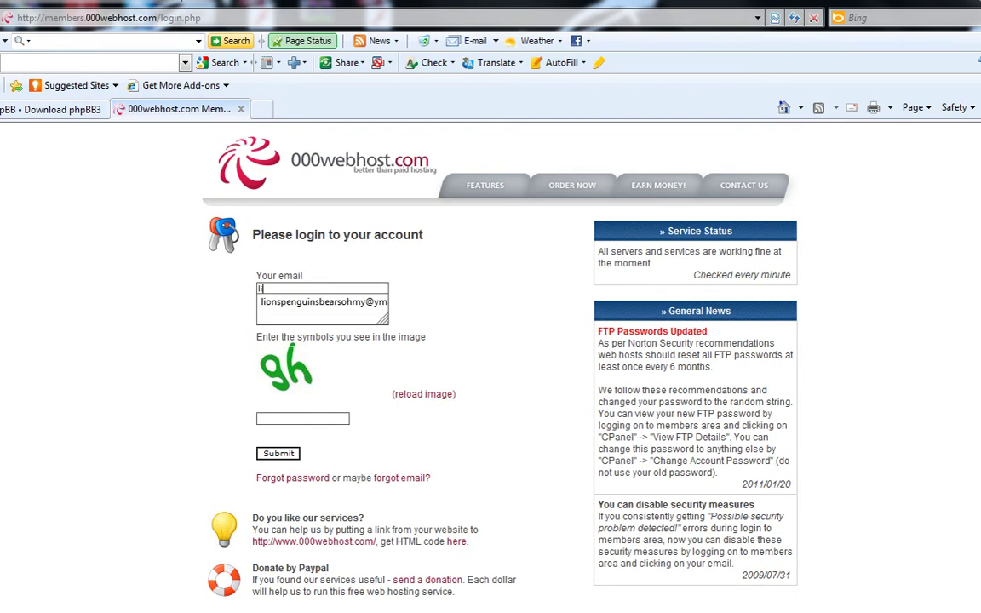
pyautogui.press('Down')
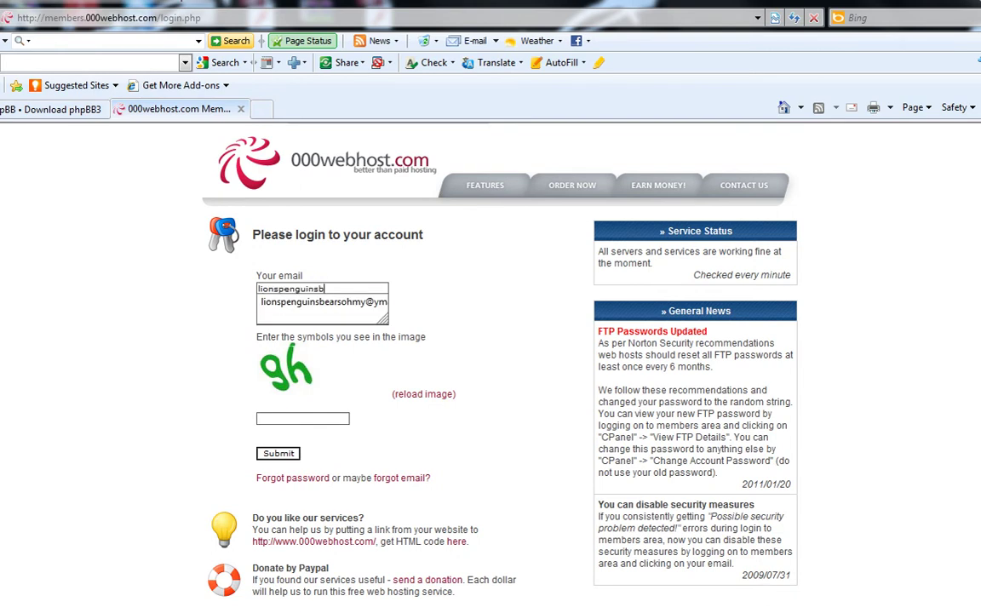
pyautogui.press('Return')
pyautogui.press('Tab')
pyautogui.write('•••••••••••••')
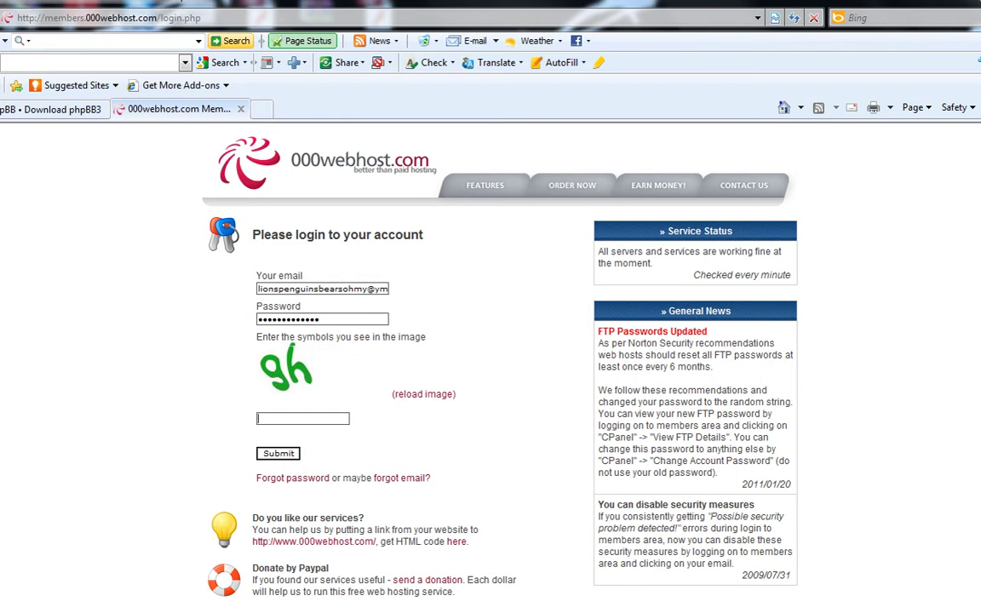
pyautogui.press('Return')
pyautogui.click(507, 389)
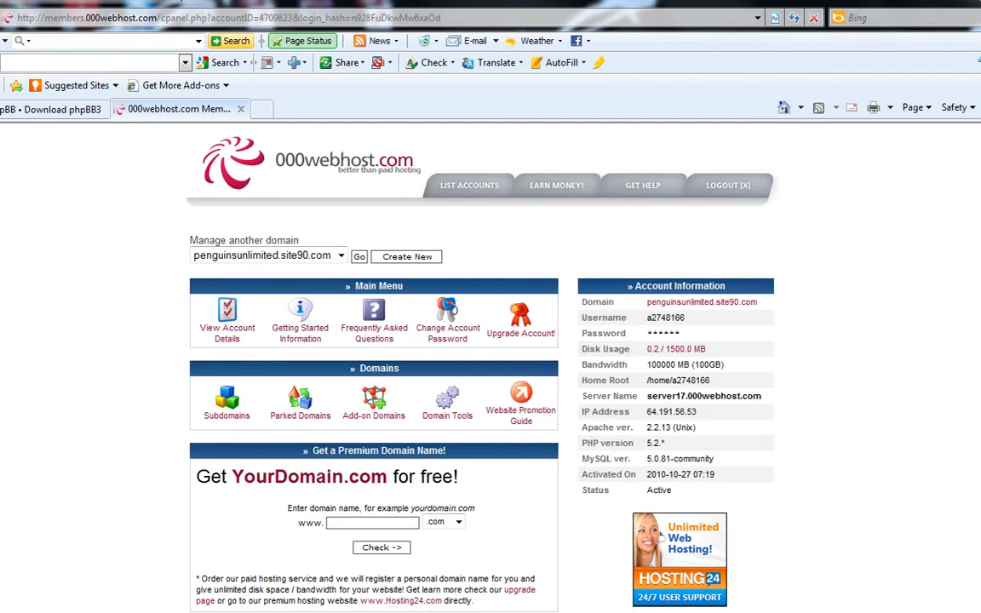
# Step: On the cPanel MySQL page, enter forums1 as the new database name
pyautogui.scroll(-10, 490, 366)
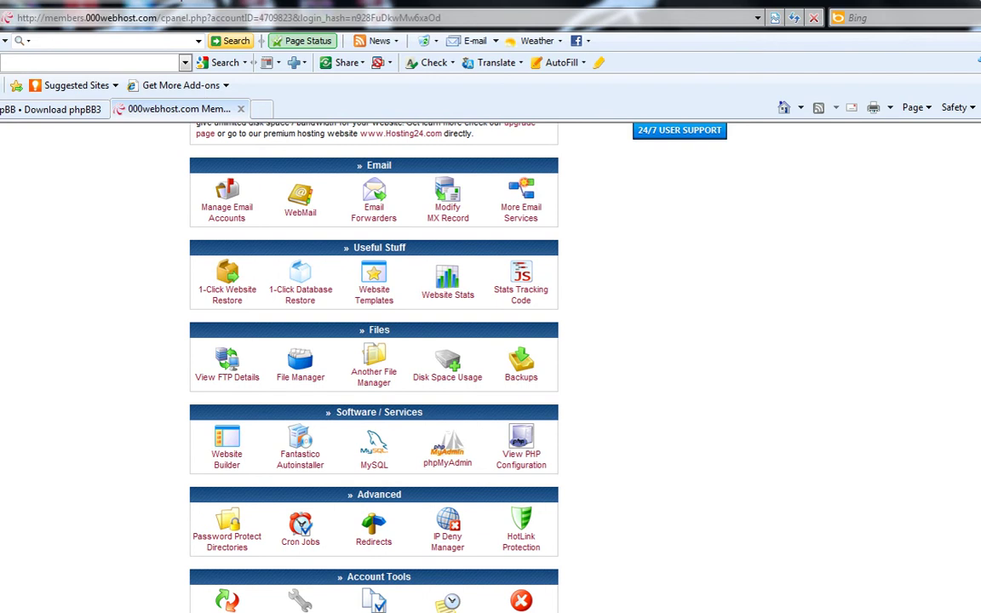
pyautogui.click(374, 449)
pyautogui.scroll(-2, 490, 366)
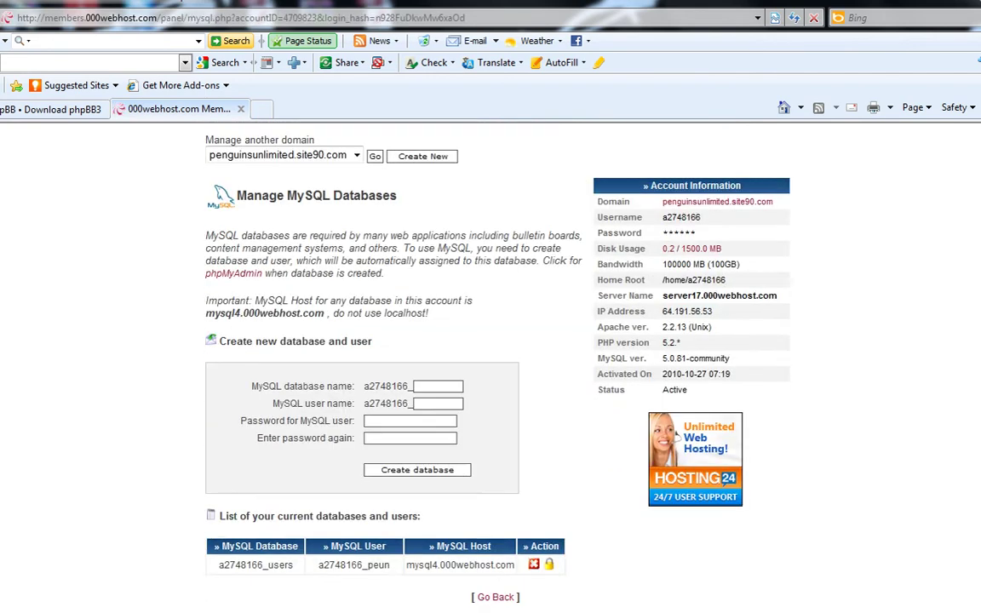
pyautogui.click(438, 386)
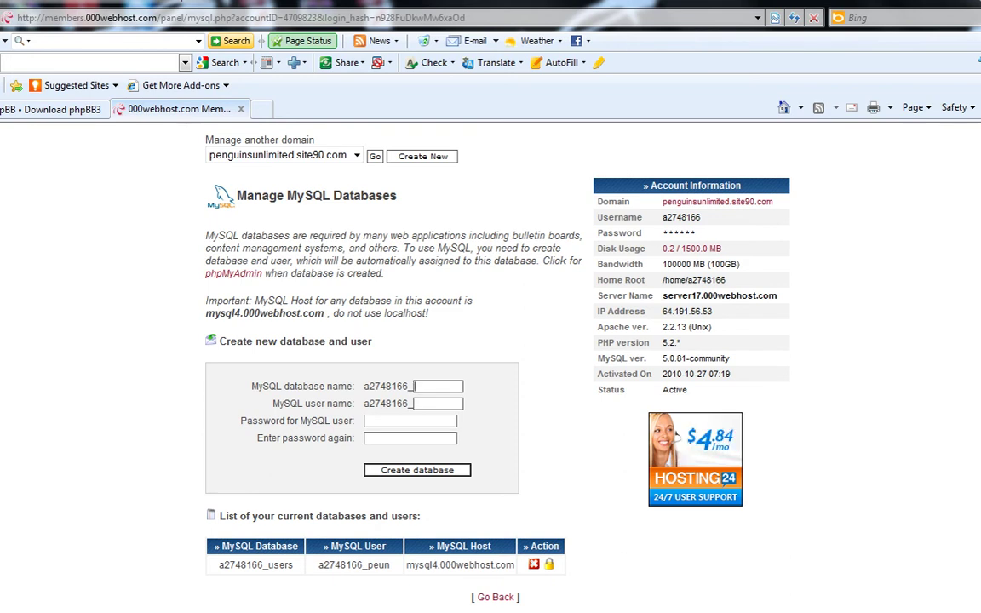
pyautogui.write('forums1')
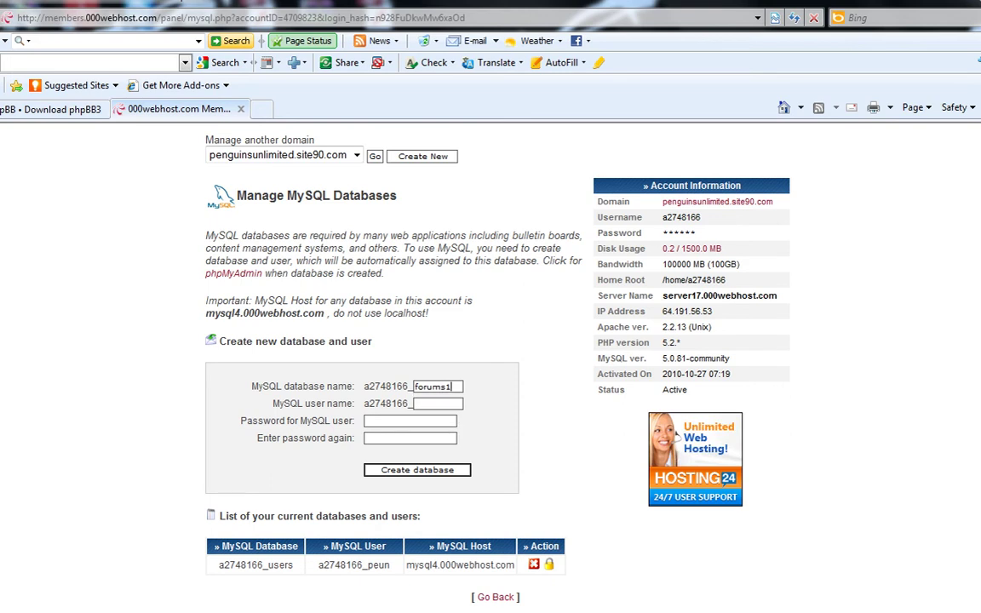
# Step: Set the database user to forums1 with a confirmed password and create the database
pyautogui.press('Tab')
pyautogui.write('forums')
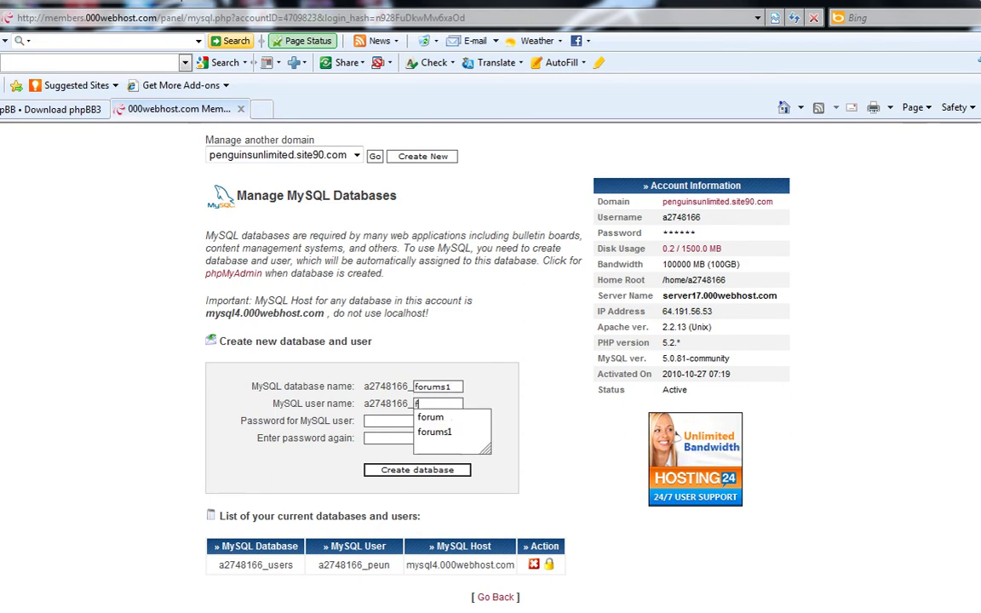
pyautogui.press('Tab')
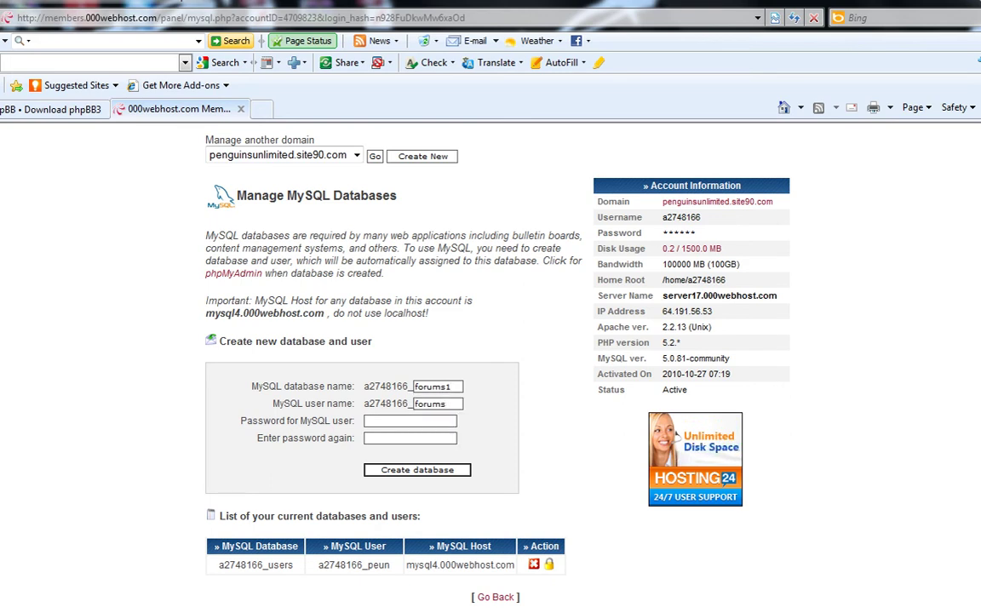
pyautogui.write('*******')
pyautogui.press('Tab')
pyautogui.write('****')
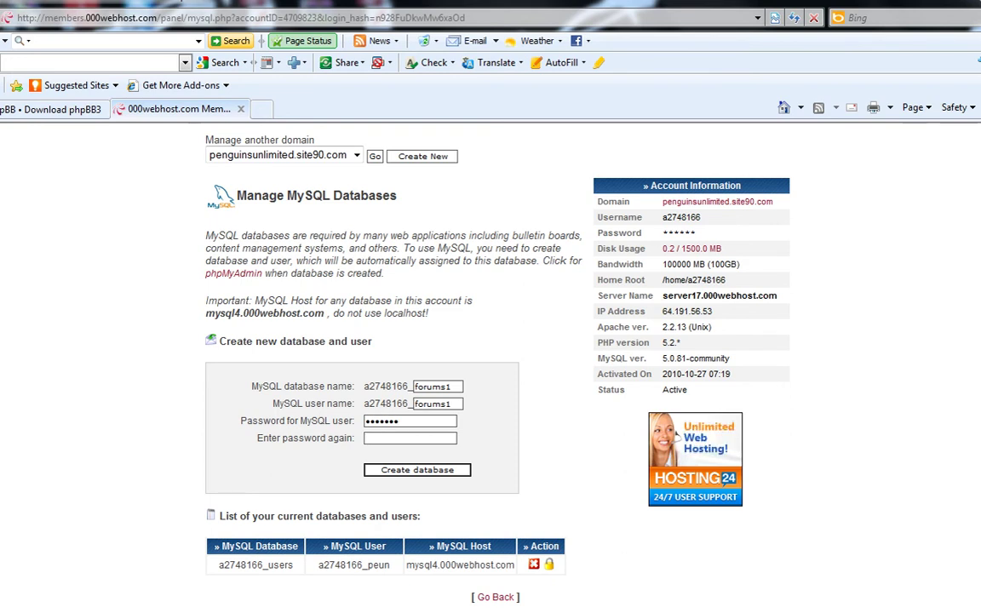
pyautogui.write('*')
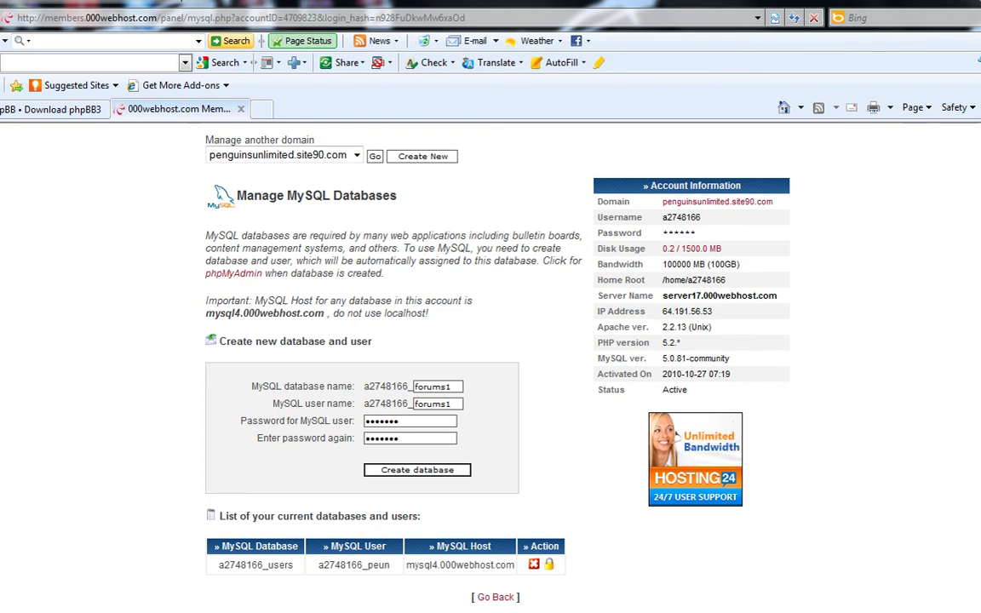
pyautogui.press('Return')
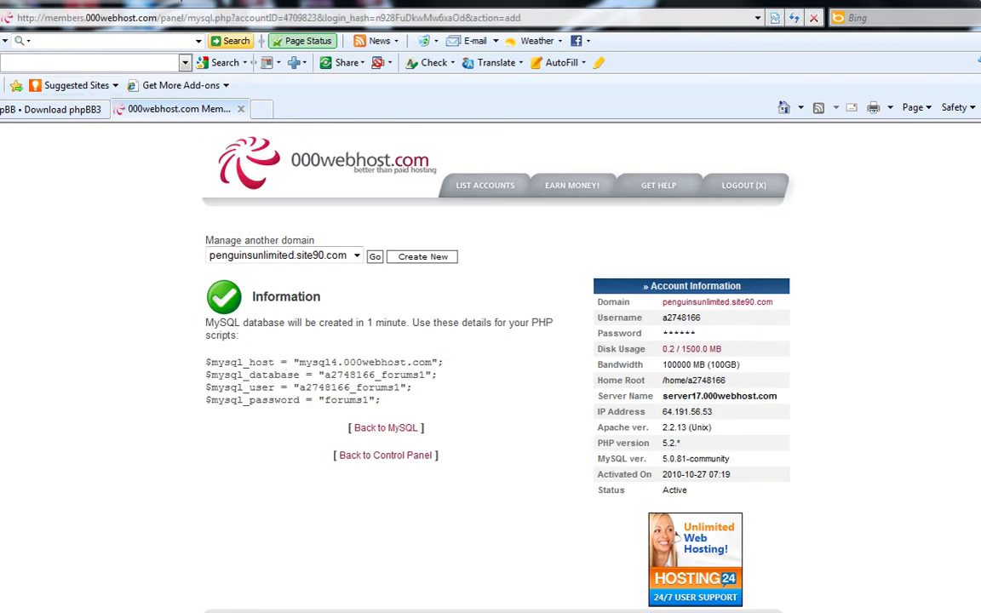
pyautogui.click(261, 108)
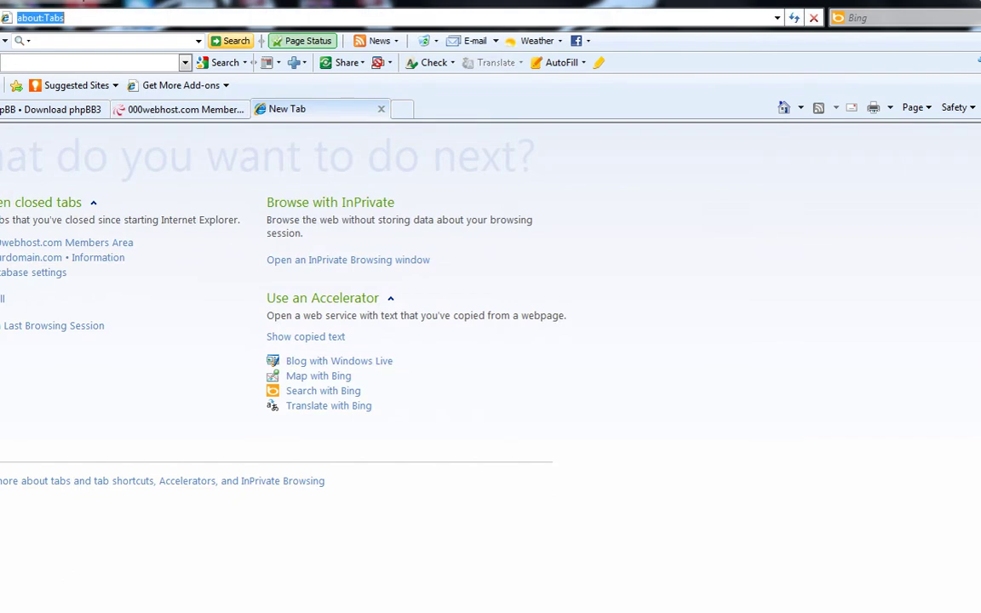
# Step: In the new tab, load 000webhost.com and open the Members Area login page
pyautogui.write('00')
pyautogui.press('Down')
pyautogui.press('Return')
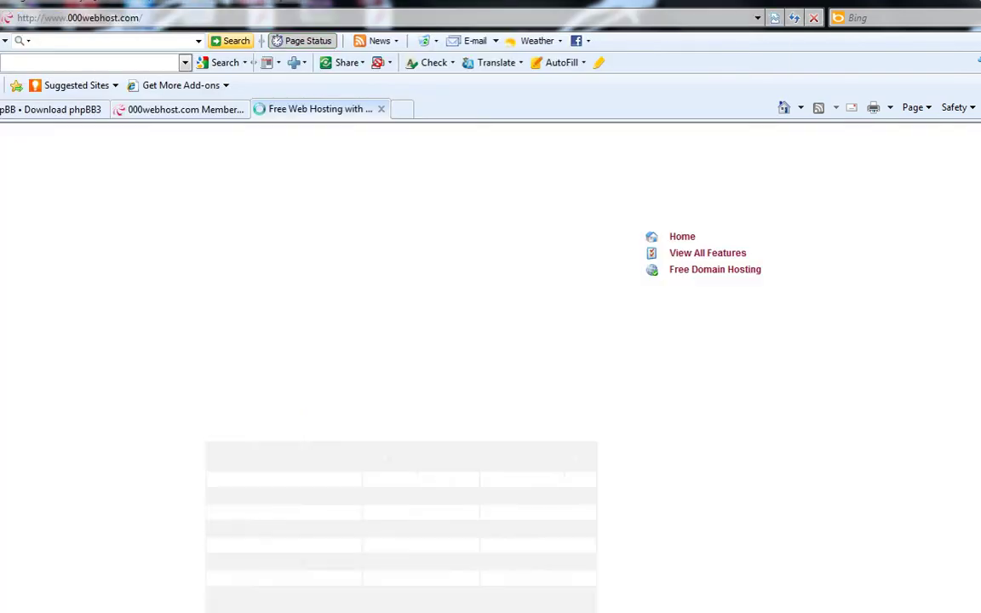
pyautogui.click(702, 486)
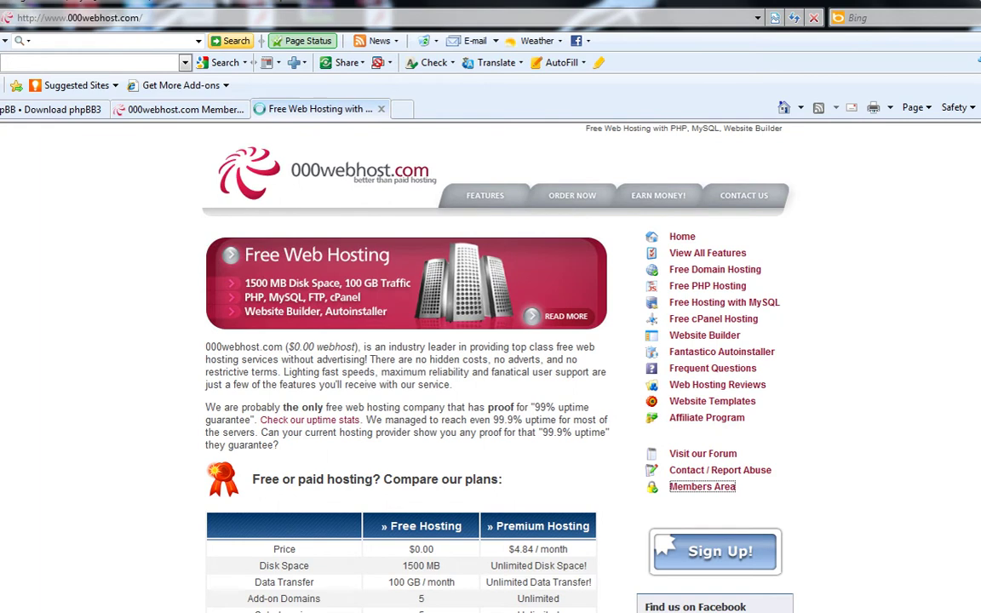
# Step: Log in with the saved e-mail and password and open penguinsunlimited.site90.com's control panel
pyautogui.press('Down')
pyautogui.press('Down')
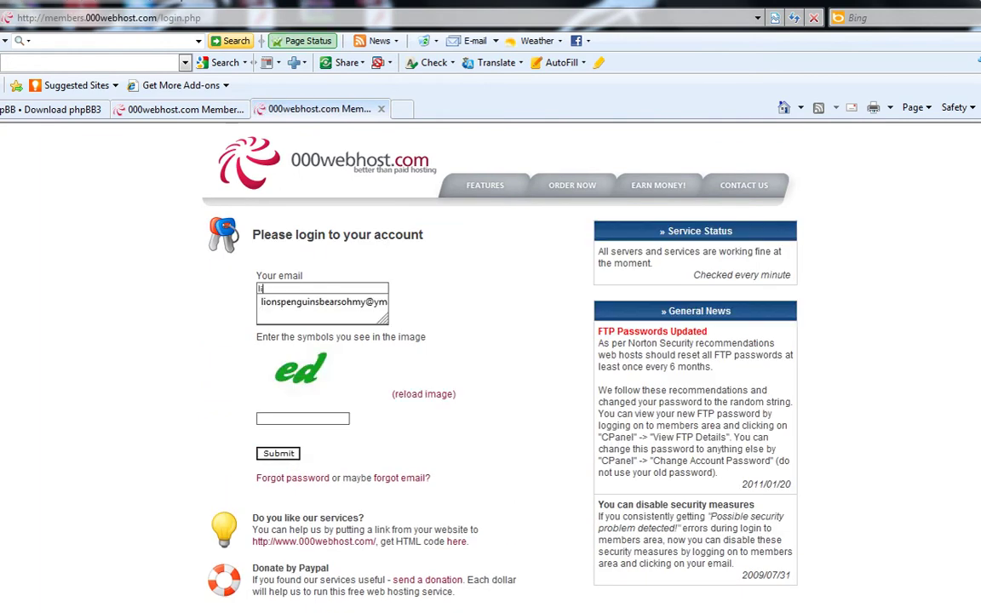
pyautogui.press('Tab')
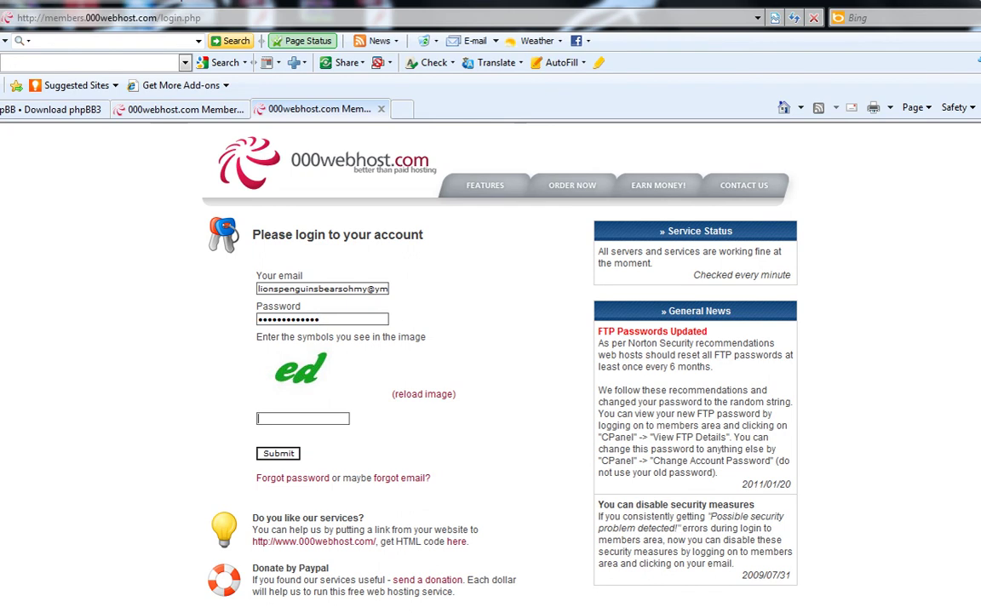
pyautogui.press('Return')
pyautogui.click(507, 388)
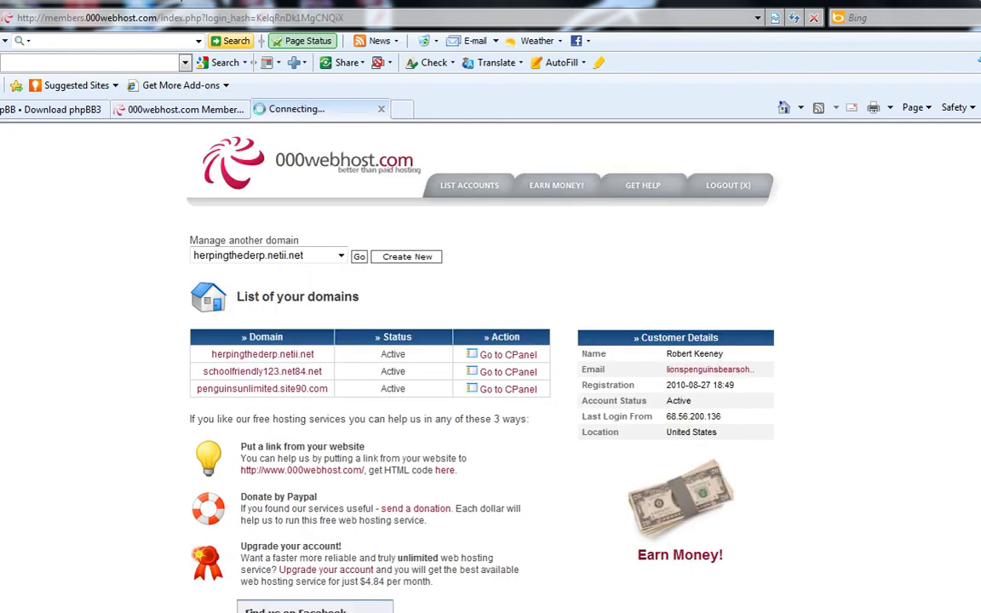
pyautogui.scroll(-4, 374, 366)
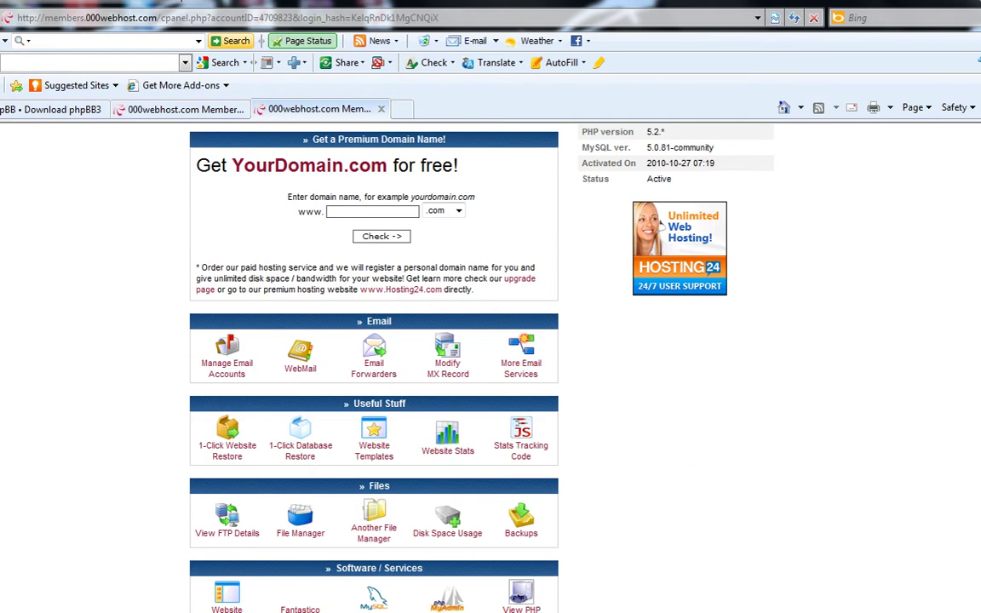
pyautogui.scroll(-2, 374, 366)
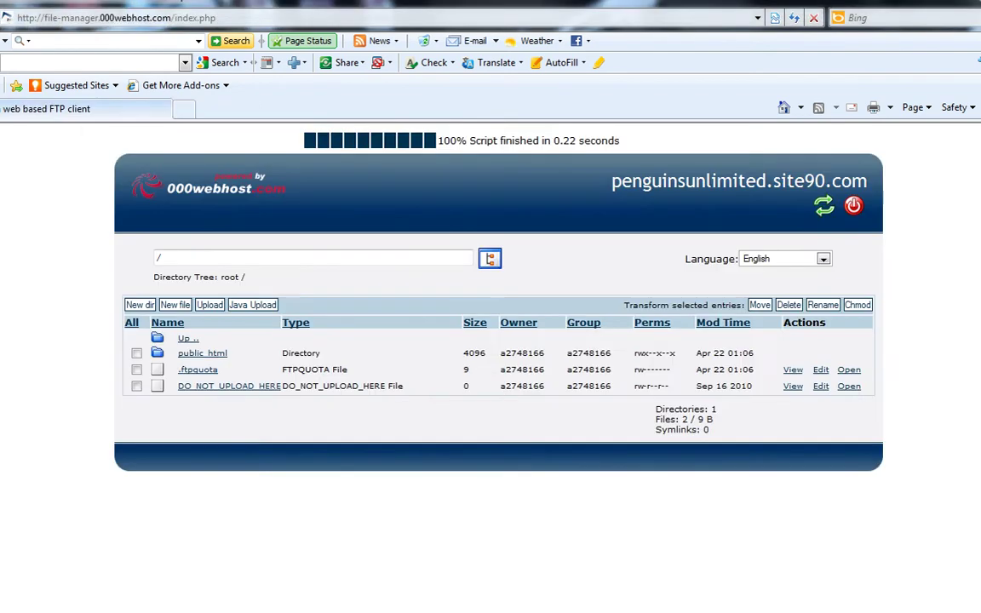
# Step: Inside public_html, create a new directory named forums
pyautogui.click(202, 352)
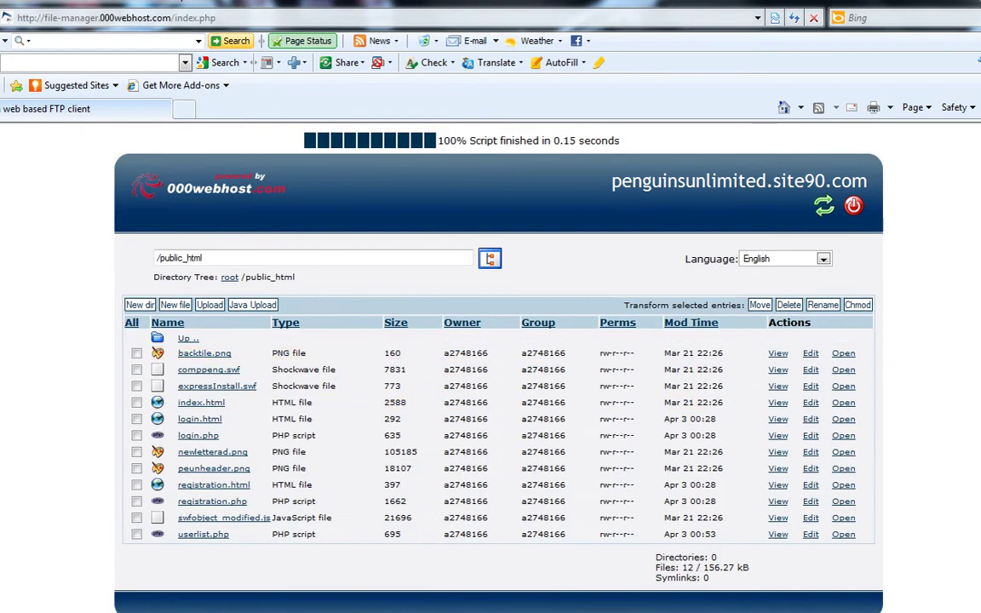
pyautogui.click(139, 304)
pyautogui.click(277, 370)
pyautogui.write('forums')
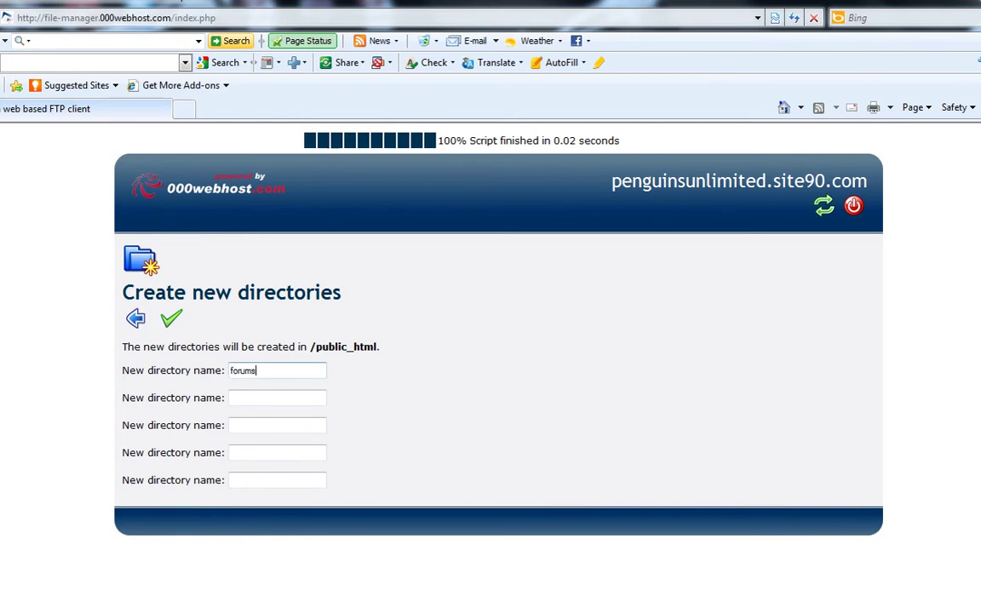
pyautogui.click(171, 319)
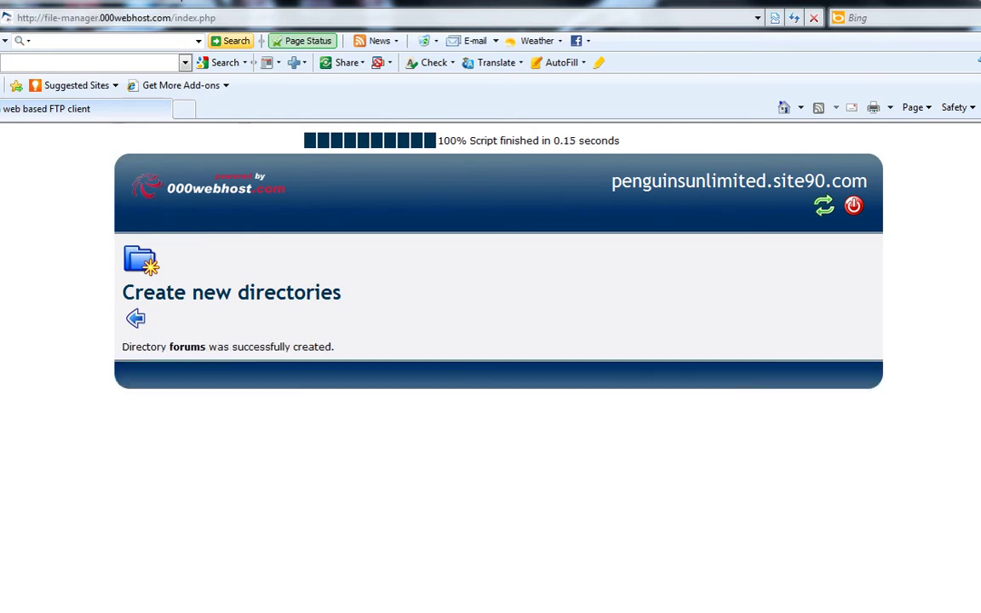
pyautogui.click(136, 319)
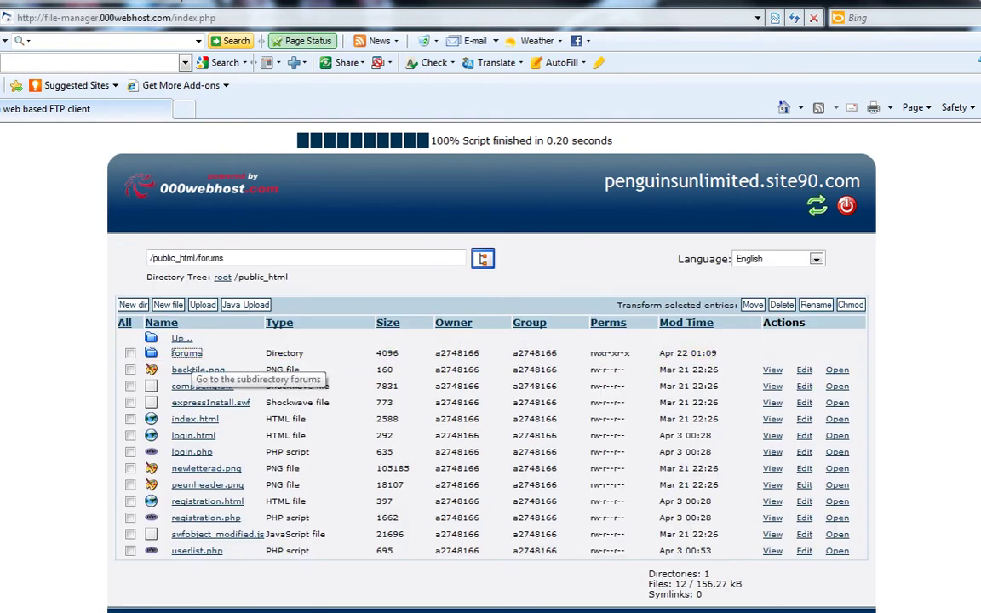
# Step: Start an upload into the forums folder and pick the Phpbb3 archive from the Desktop
pyautogui.click(187, 353)
pyautogui.click(209, 305)
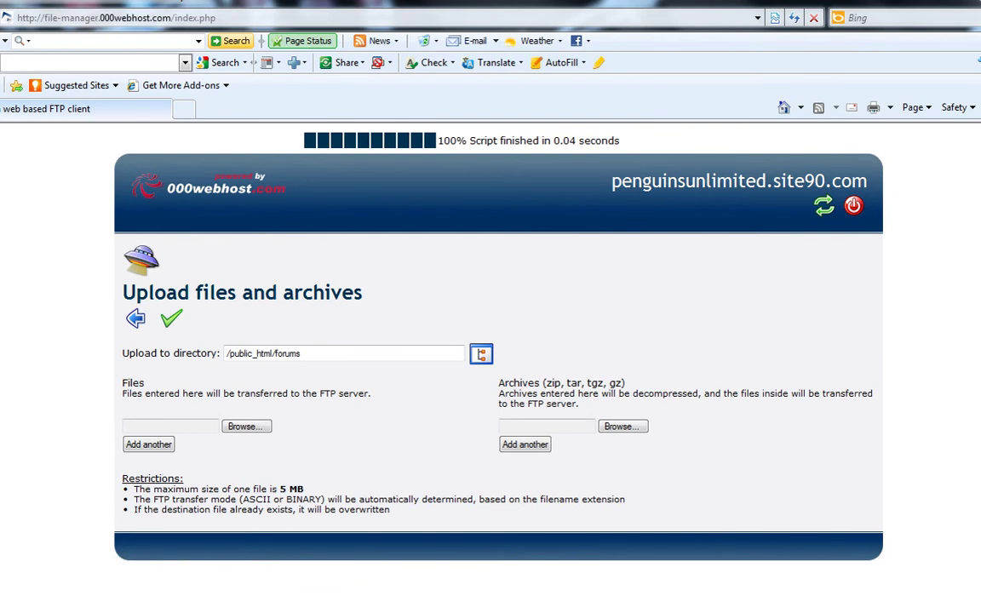
pyautogui.moveTo(498, 383); pyautogui.dragTo(620, 384)
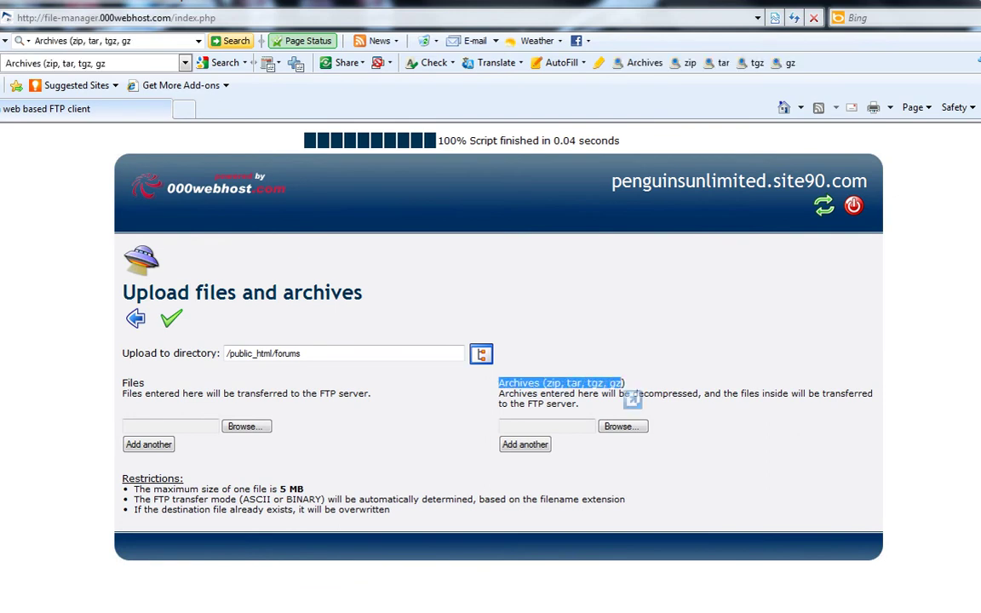
pyautogui.click(621, 384)
pyautogui.click(623, 425)
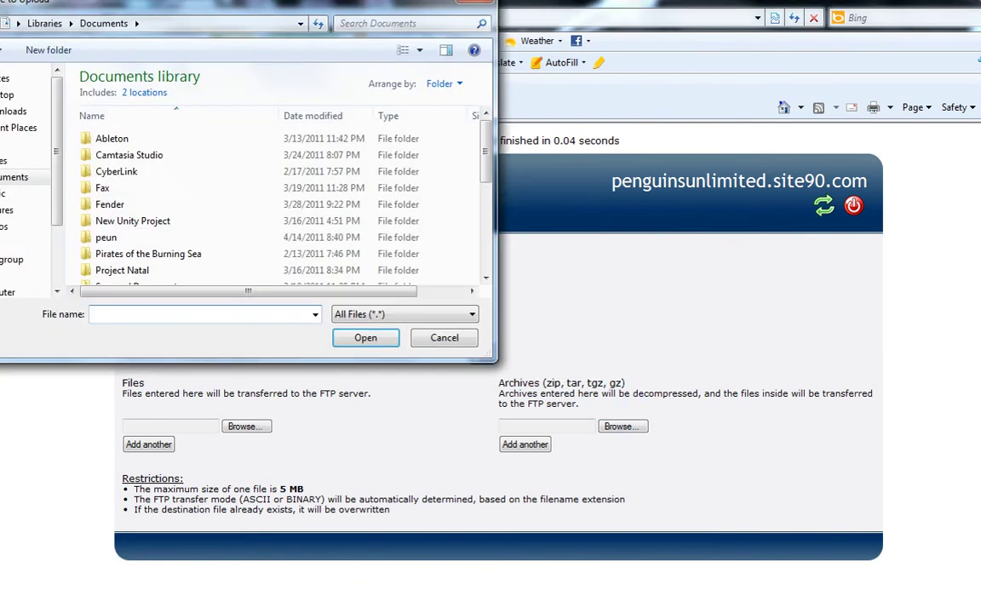
pyautogui.click(7, 95)
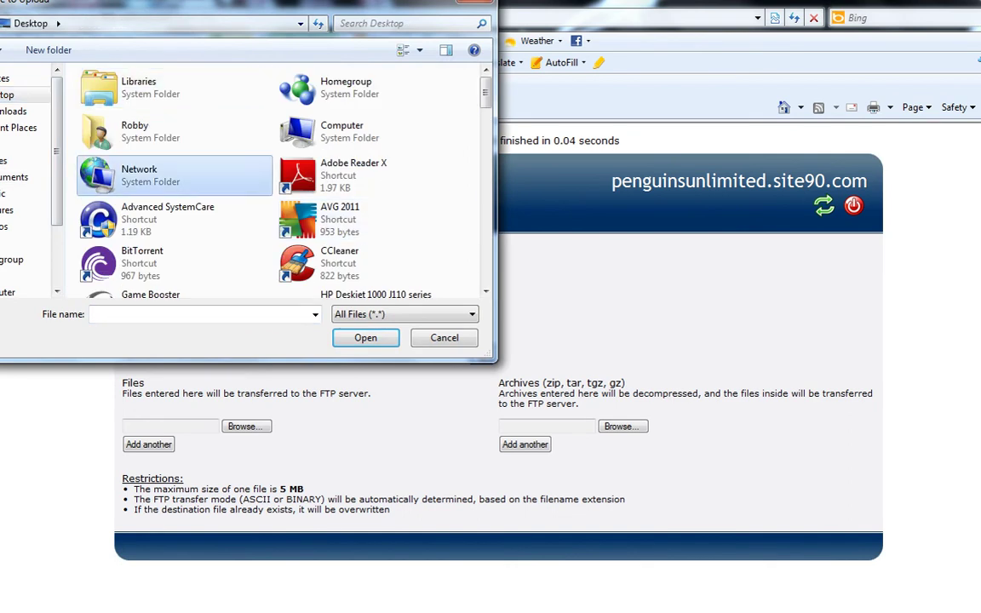
pyautogui.scroll(-5, 255, 183)
pyautogui.scroll(-5, 234, 192)
pyautogui.click(340, 79)
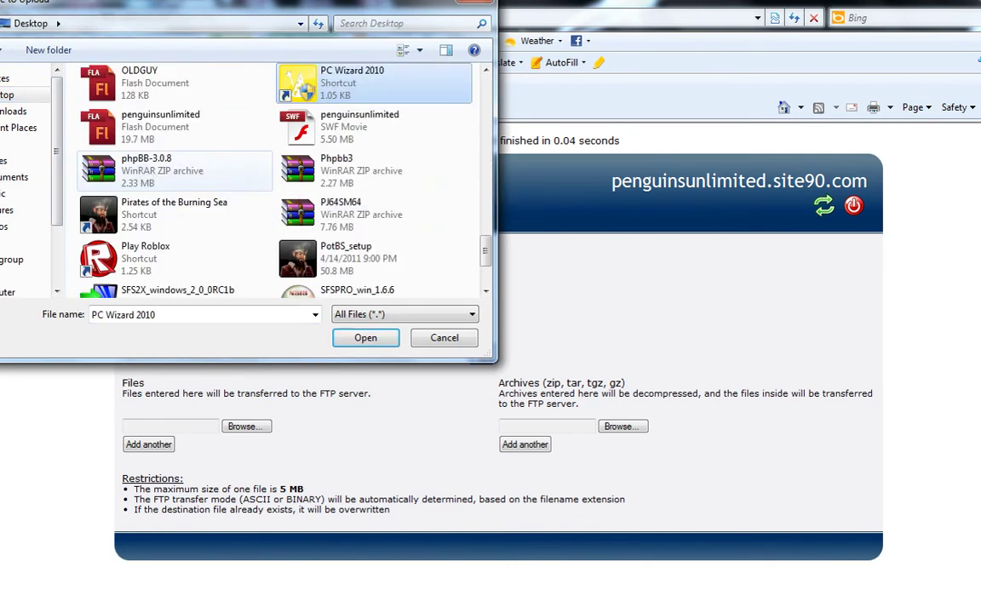
pyautogui.doubleClick(349, 166)
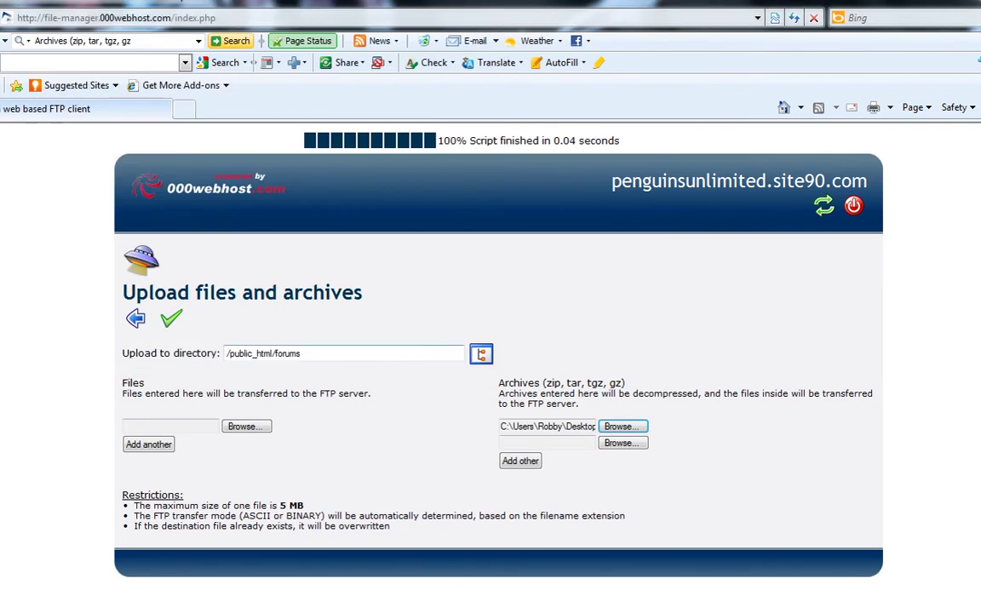
# Step: Replace the chosen archive with phpBB-3.0.8 from the Desktop for decompression
pyautogui.click(623, 427)
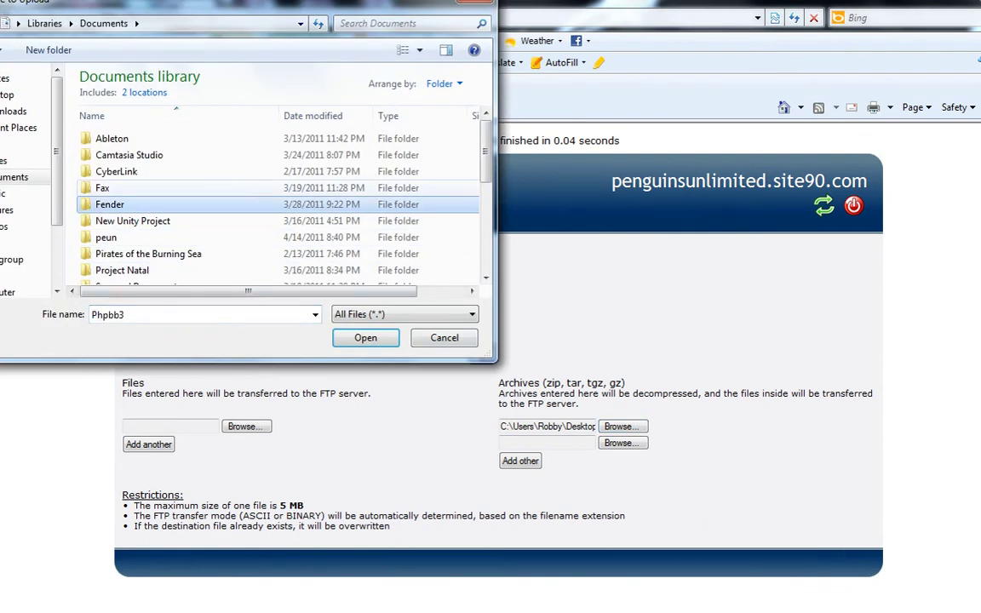
pyautogui.click(6, 95)
pyautogui.press('p')
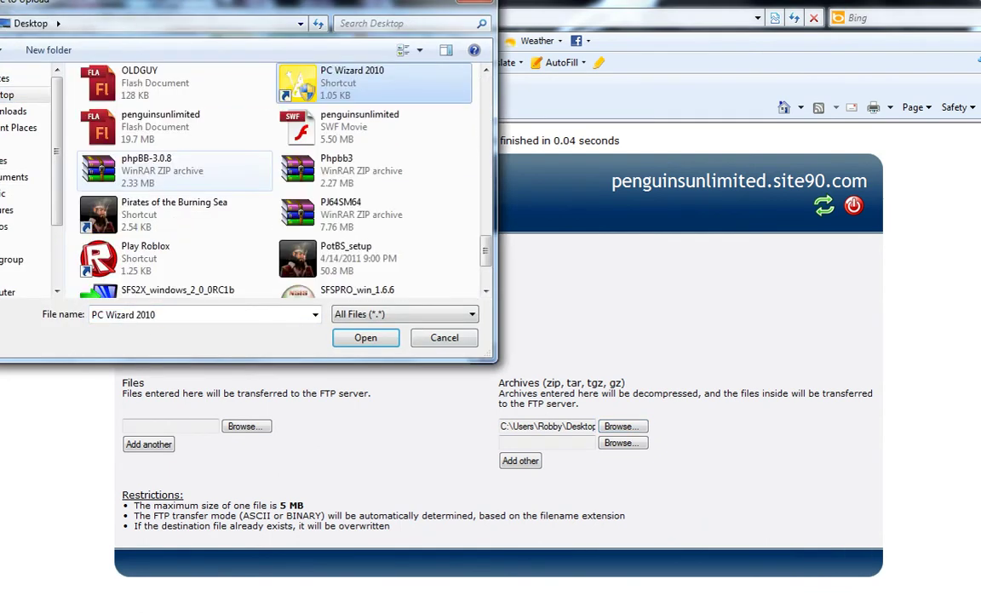
pyautogui.press('Down')
pyautogui.click(175, 169)
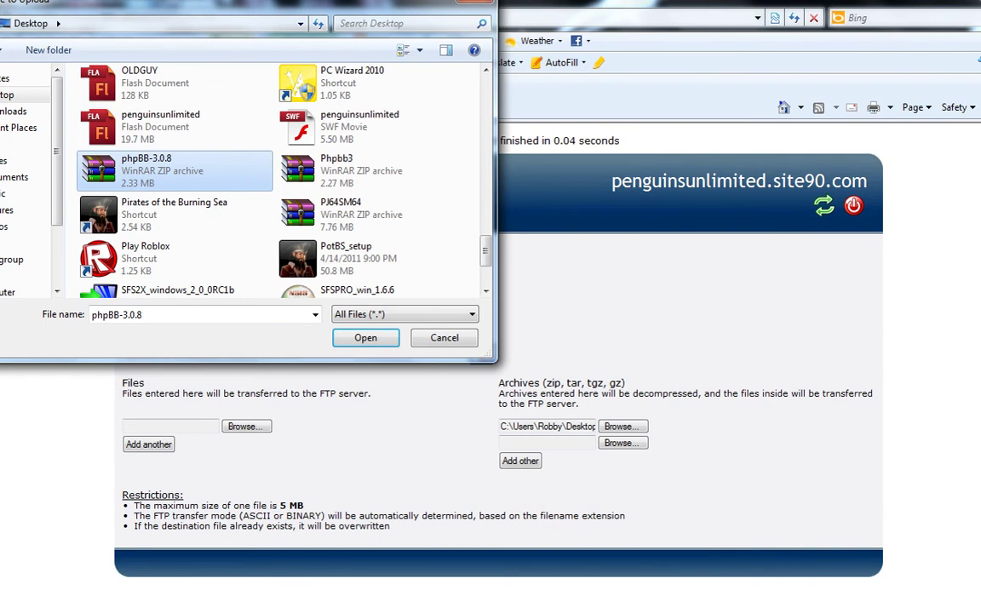
pyautogui.press('Return')
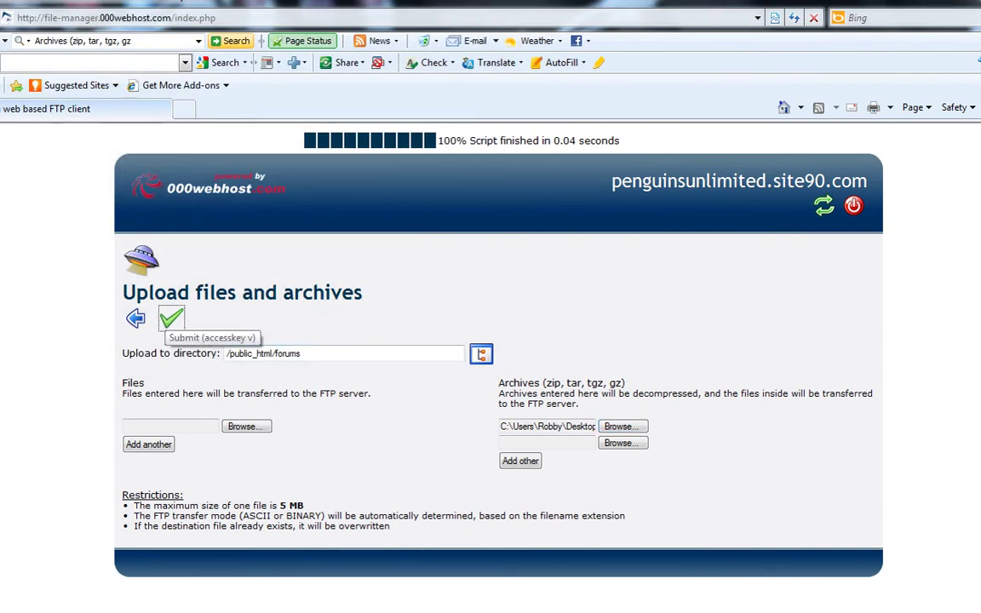
# Step: Upload and unpack phpBB-3.0.8 into forums, then open phpBB3/index.php in a new window
pyautogui.click(171, 318)
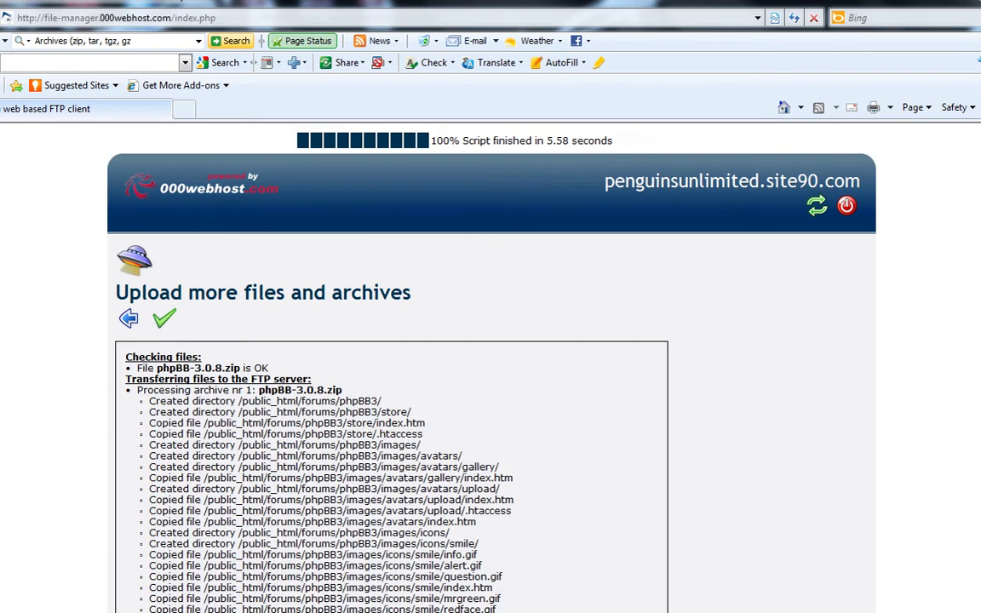
pyautogui.click(129, 318)
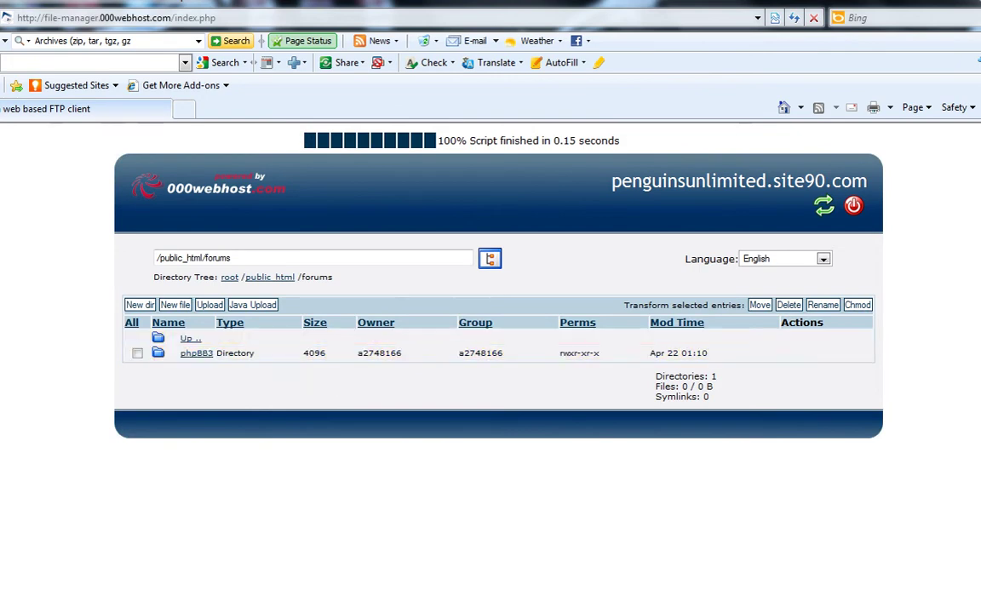
pyautogui.click(197, 353)
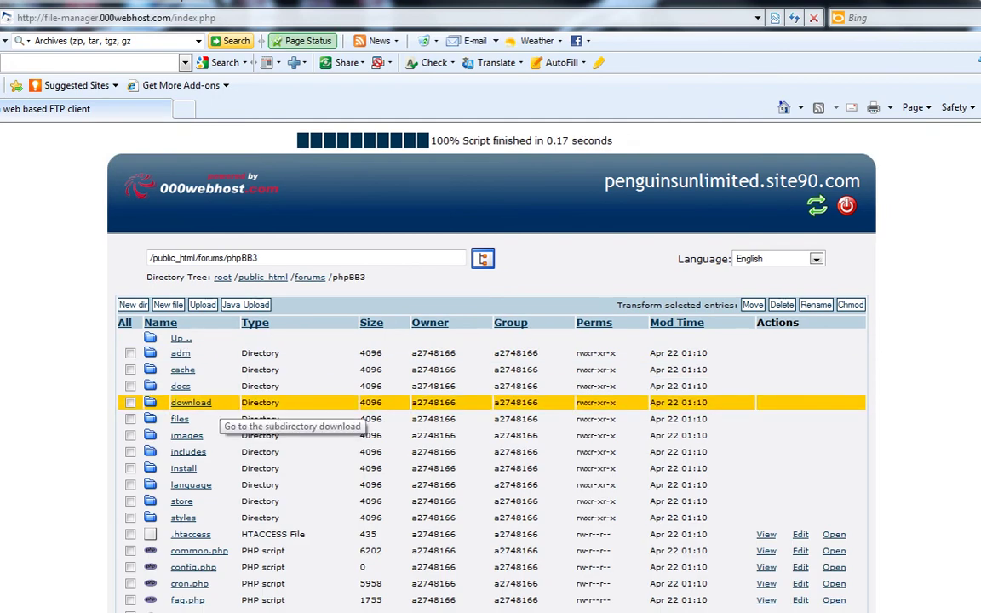
pyautogui.scroll(-2, 218, 410)
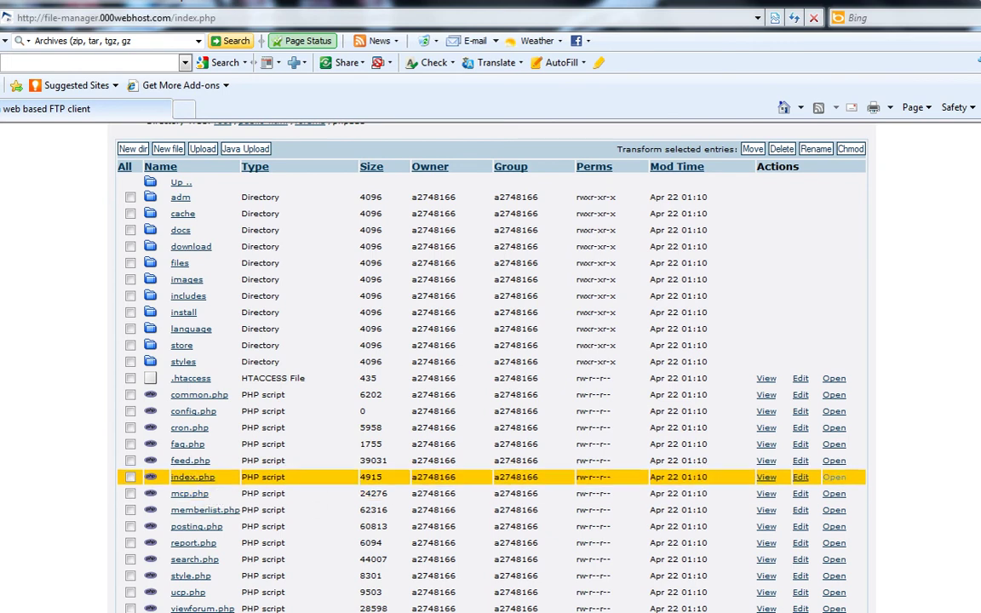
pyautogui.click(834, 476)
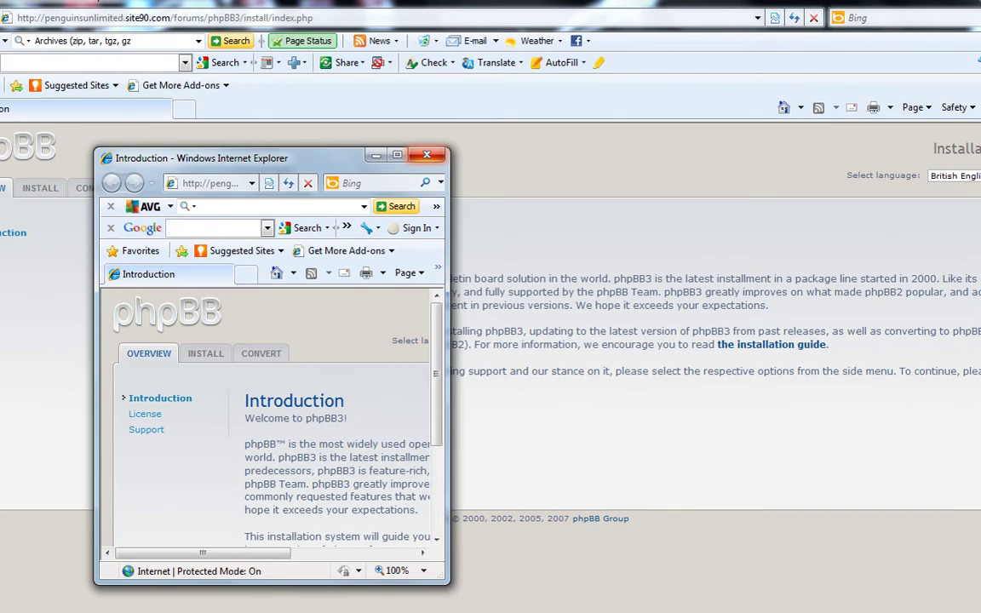
# Step: Close the extra control-panel tab and bring the phpBB3 installer window back
pyautogui.hotkey('alt', 'F4')
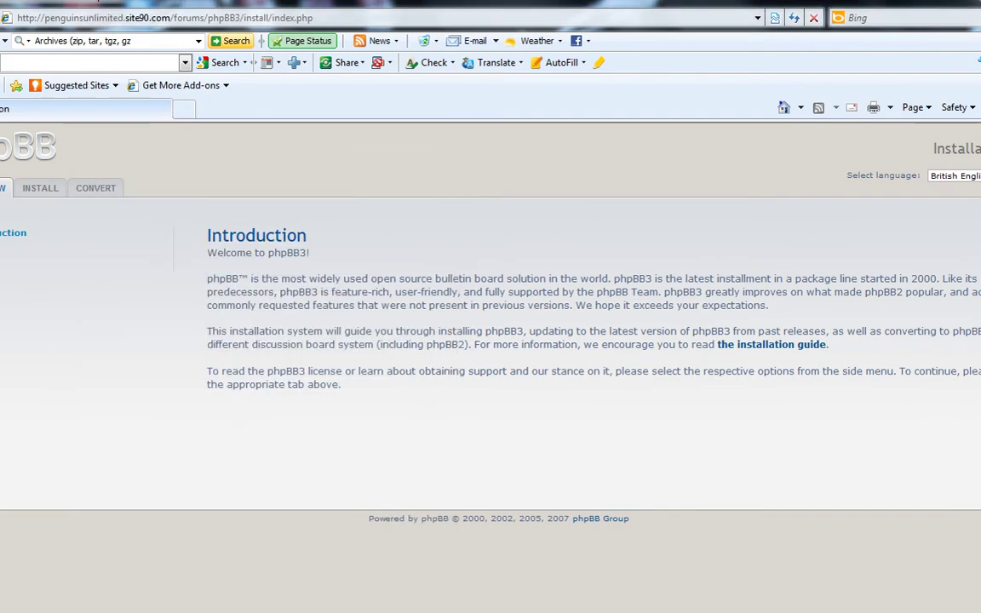
pyautogui.moveTo(375, 608)
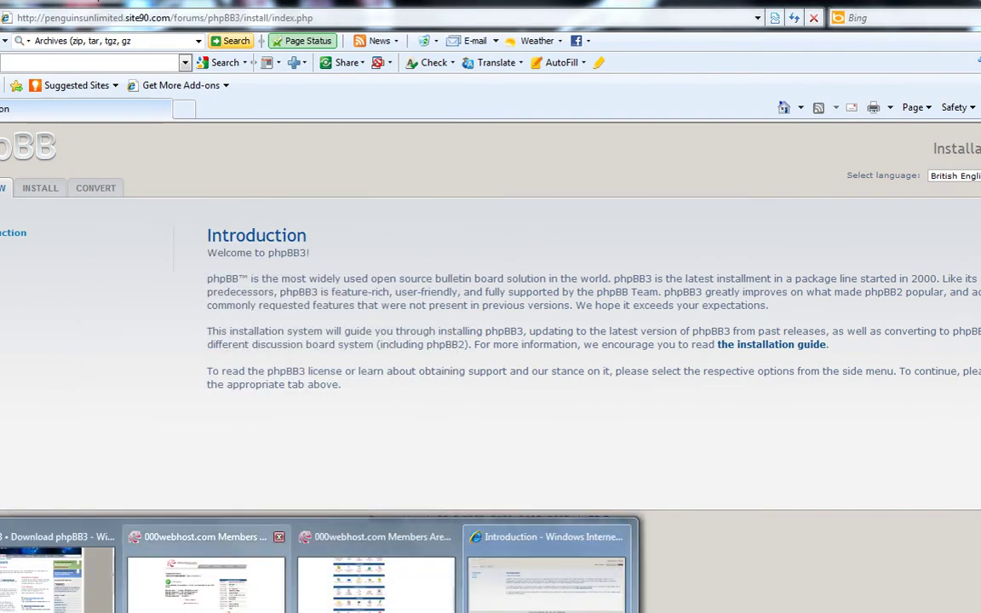
pyautogui.click(206, 579)
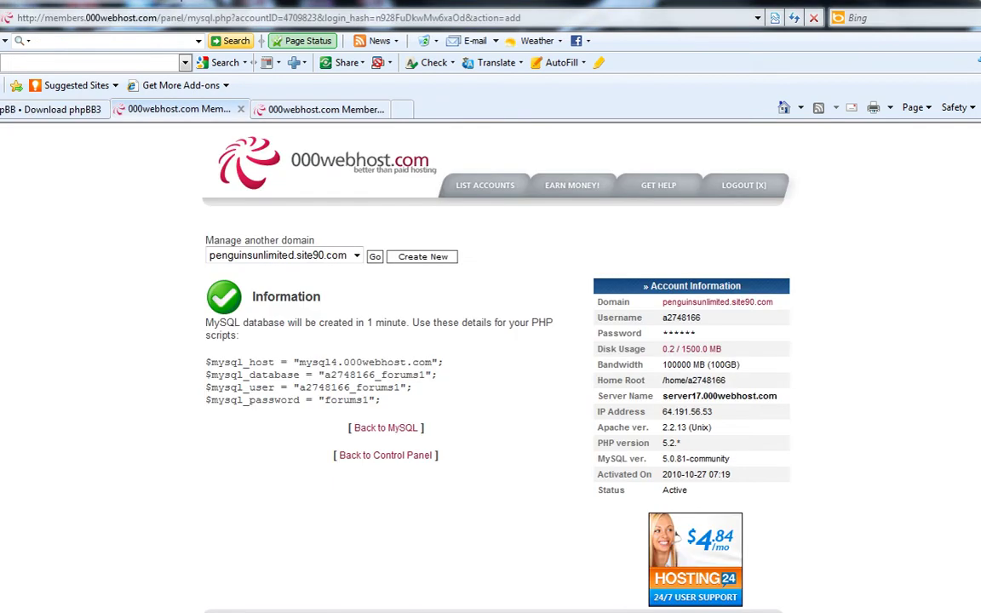
pyautogui.hotkey('ctrl', 'Tab')
pyautogui.hotkey('ctrl', 'w')
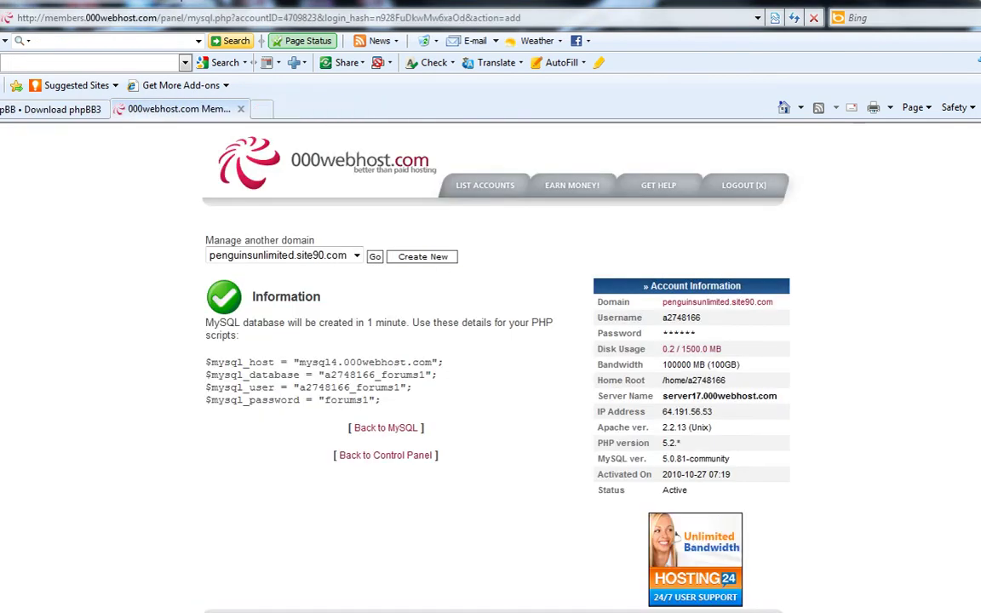
pyautogui.moveTo(213, 609)
pyautogui.click(375, 588)
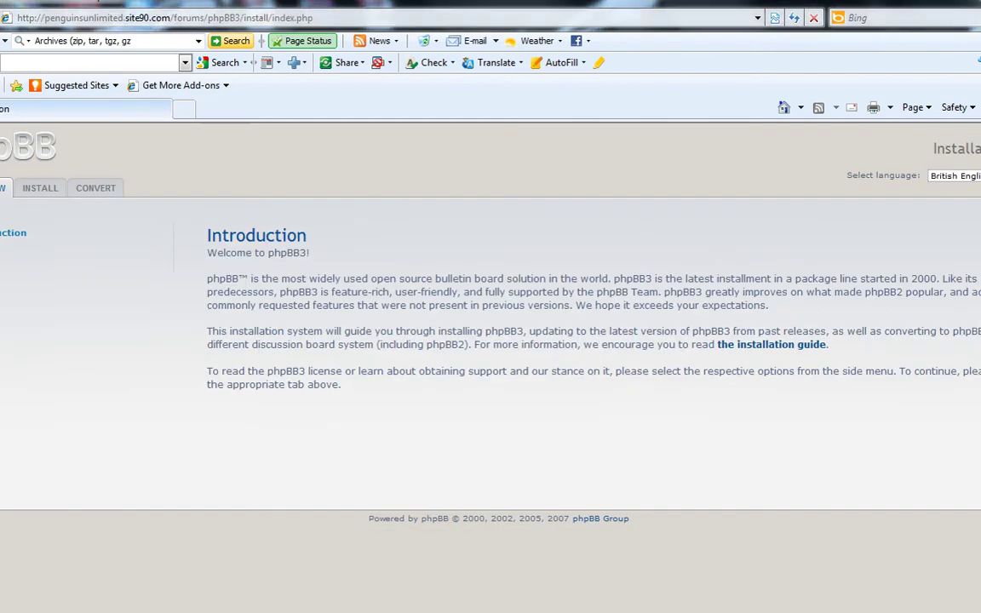
# Step: On the INSTALL tab, pass the requirements checks and start the install
pyautogui.click(40, 187)
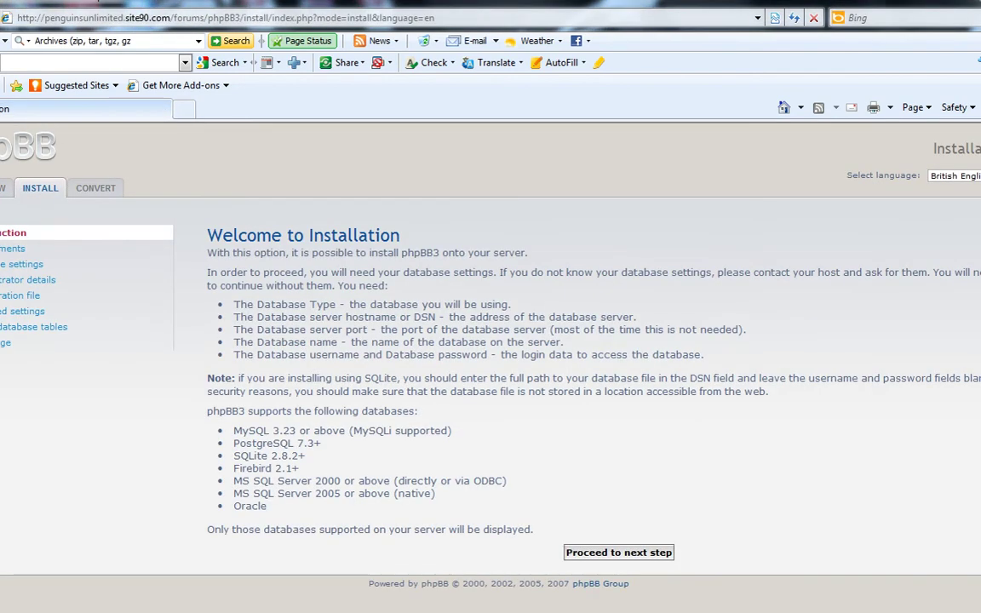
pyautogui.click(618, 552)
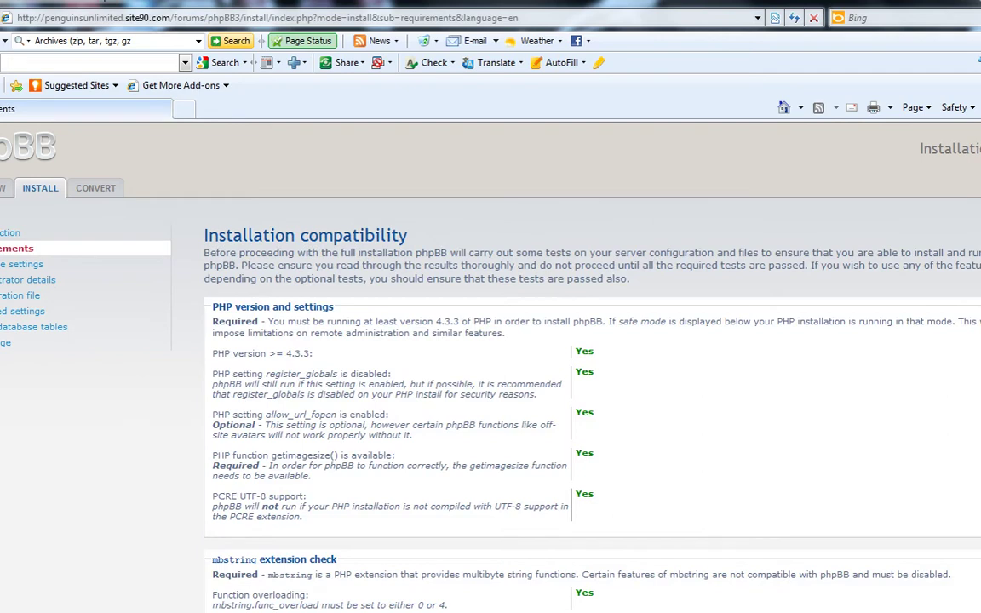
pyautogui.scroll(-5, 515, 451)
pyautogui.scroll(-3, 571, 464)
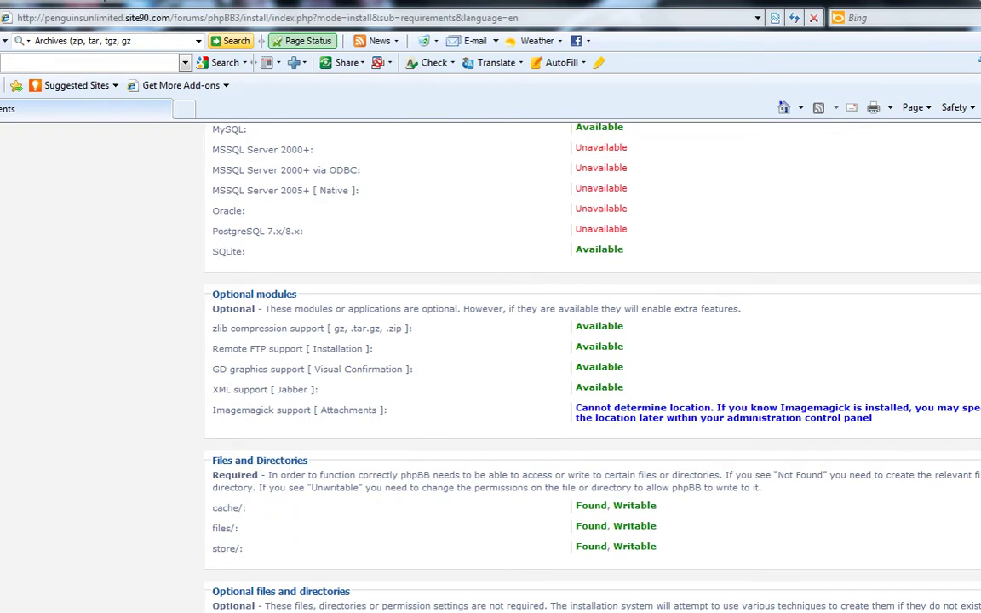
pyautogui.scroll(-2, 613, 511)
pyautogui.click(613, 594)
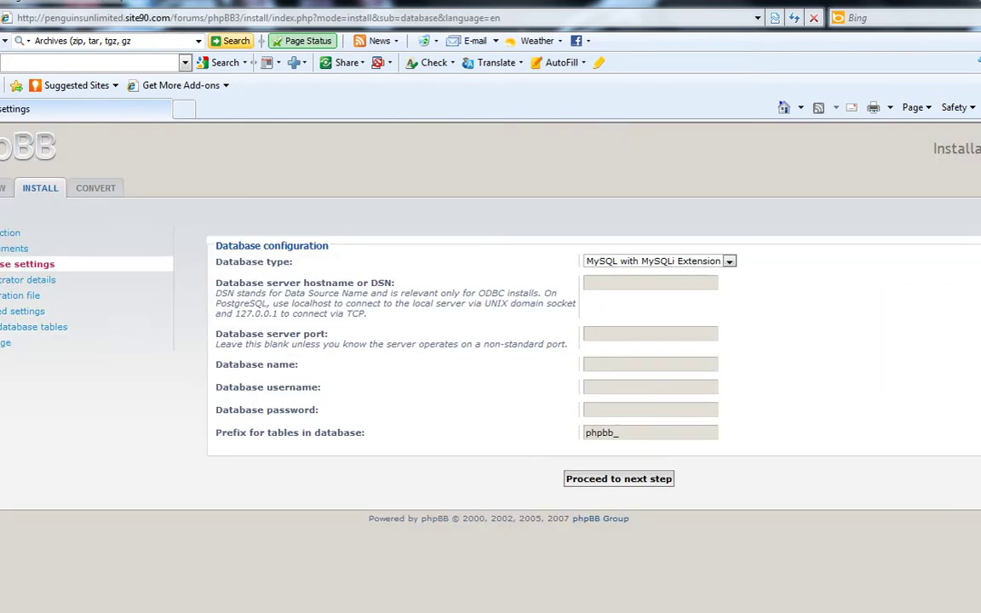
# Step: Set the database type to MySQL and paste mysql4.000webhost.com as the hostname
pyautogui.hotkey('alt', 'Down')
pyautogui.press('Down')
pyautogui.press('Return')
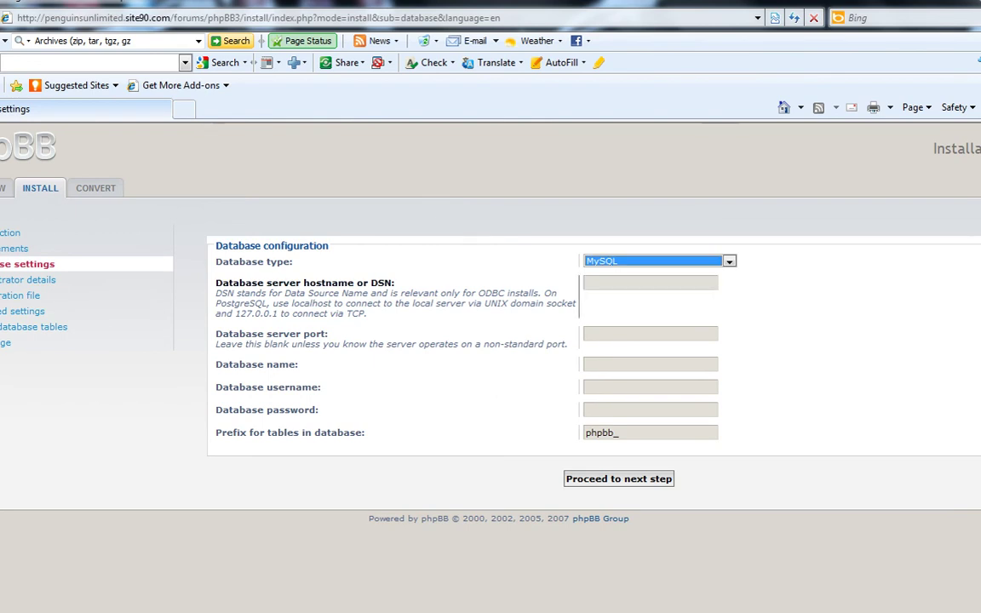
pyautogui.click(651, 283)
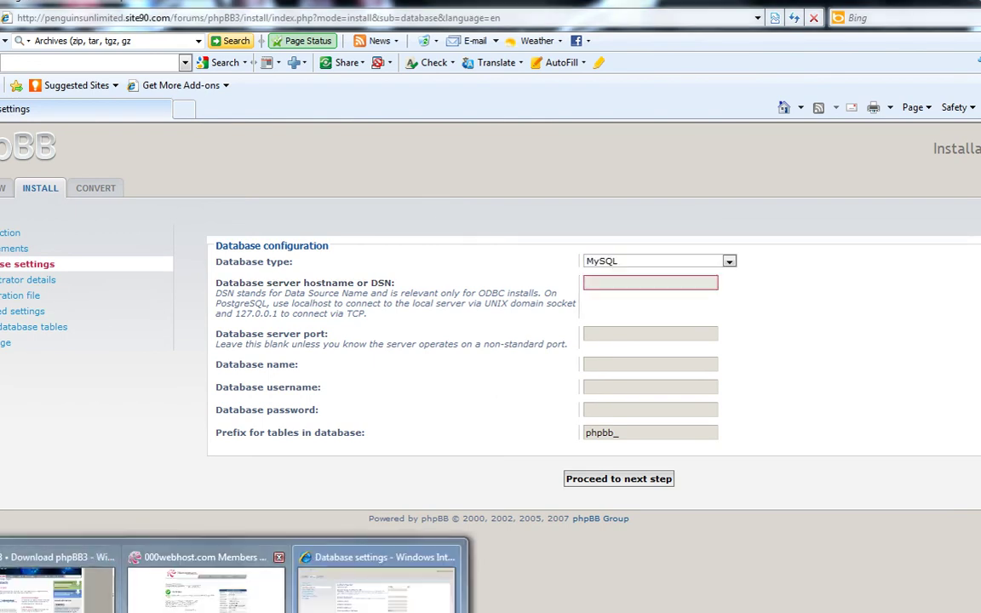
pyautogui.click(187, 521)
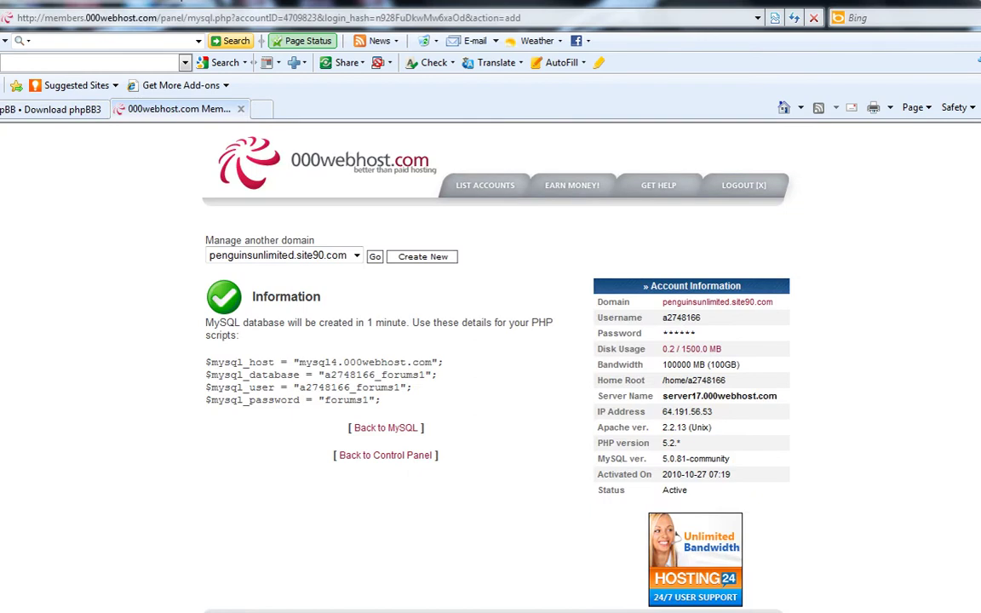
pyautogui.moveTo(432, 363); pyautogui.dragTo(298, 363)
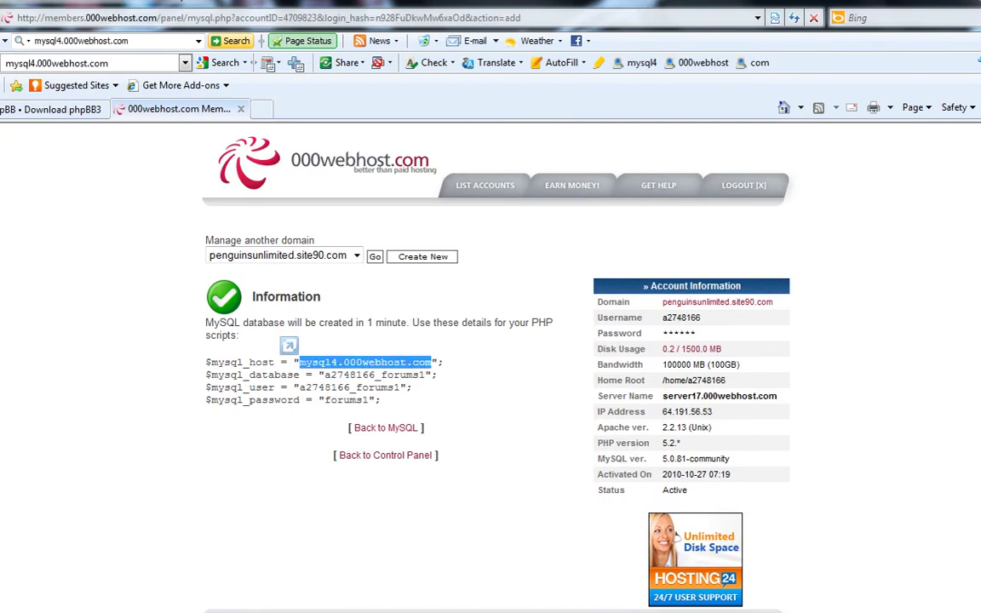
pyautogui.click(375, 521)
pyautogui.write('mysql4.000webhost.com')
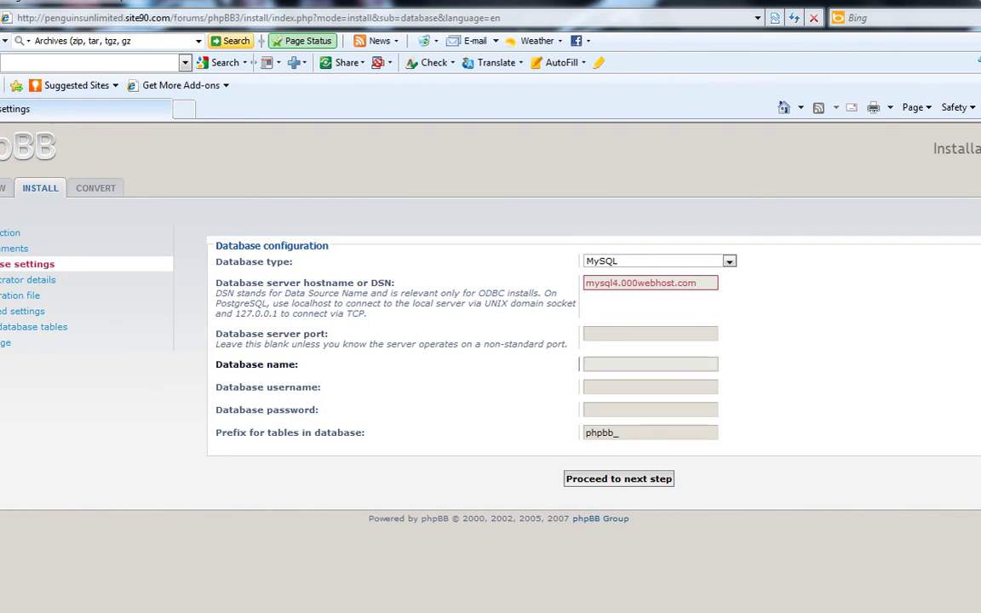
pyautogui.press('Tab')
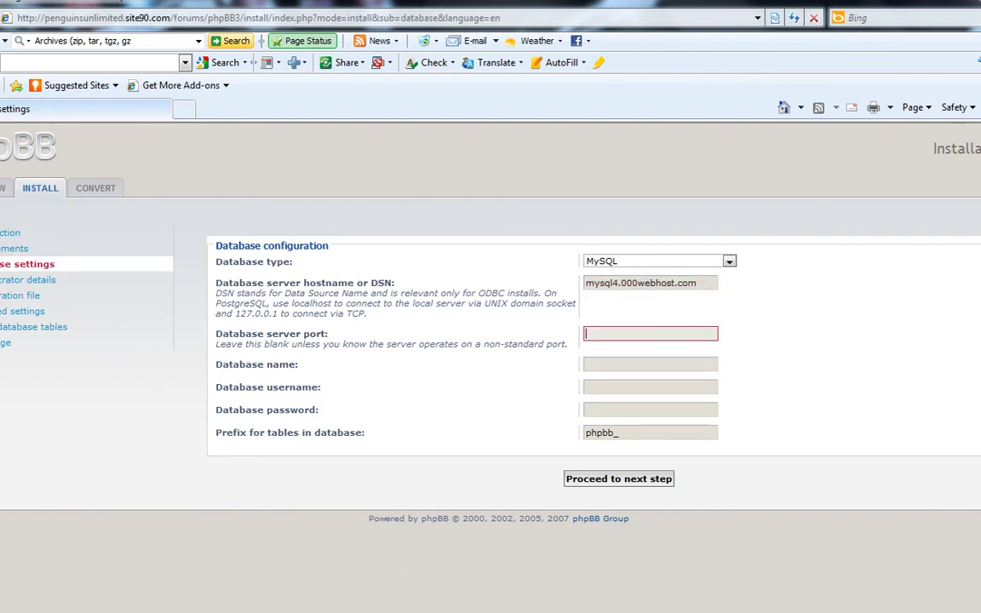
# Step: Paste the forums1 database name from 000webhost into the database name and username fields
pyautogui.moveTo(221, 611)
pyautogui.click(206, 587)
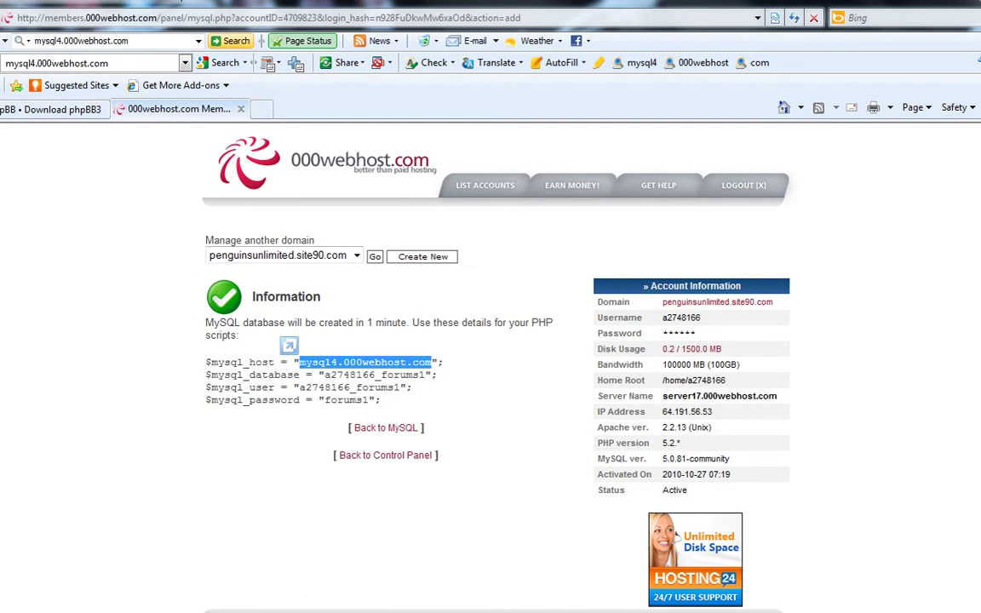
pyautogui.doubleClick(375, 374)
pyautogui.hotkey('ctrl', 'c')
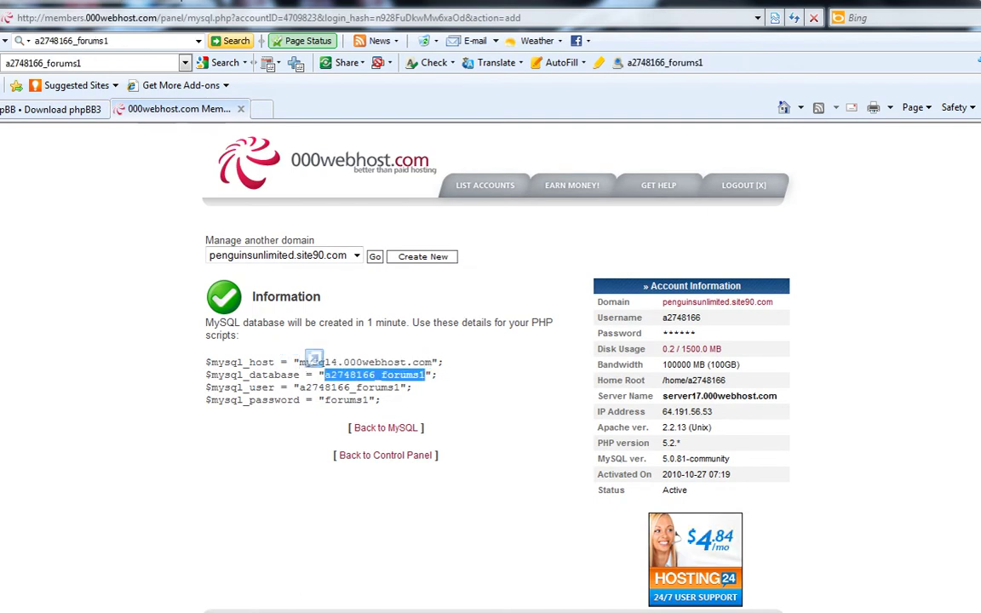
pyautogui.moveTo(222, 611)
pyautogui.click(427, 572)
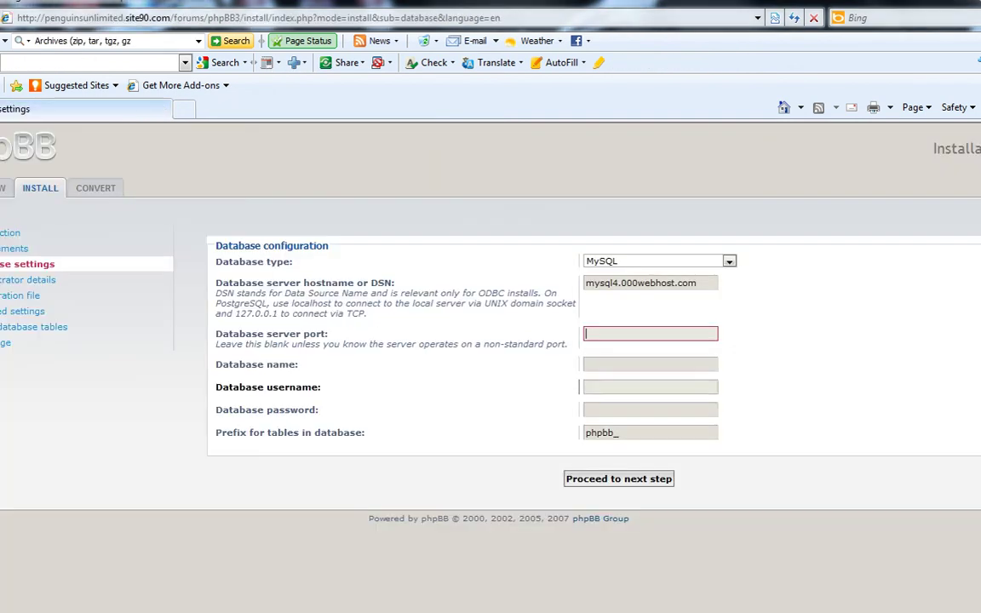
pyautogui.press('Tab')
pyautogui.hotkey('ctrl', 'v')
pyautogui.press('Tab')
pyautogui.hotkey('ctrl', 'v')
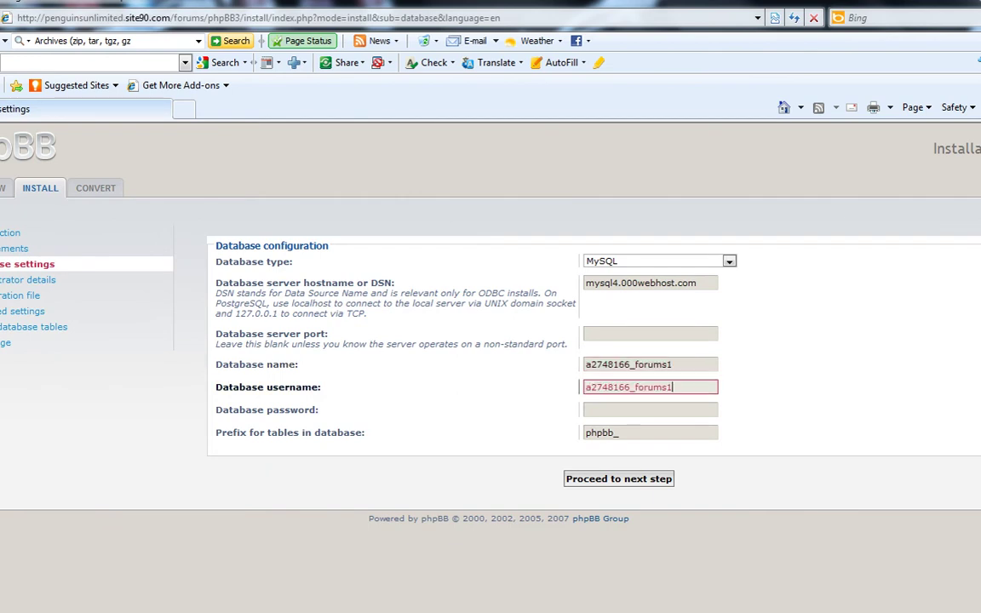
# Step: Enter the database password and submit, getting a Successful connection result
pyautogui.click(580, 410)
pyautogui.write('•••••••')
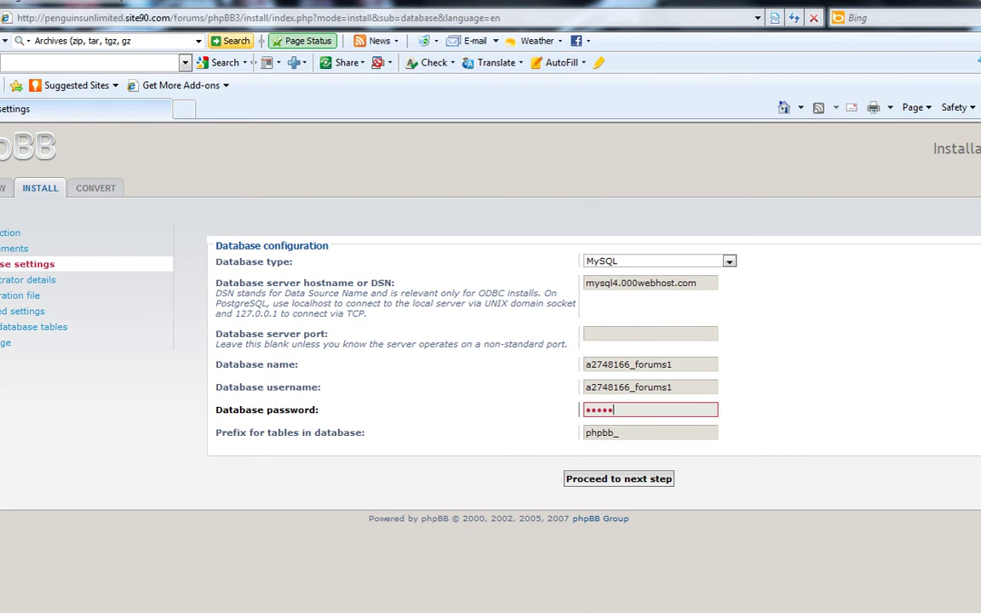
pyautogui.press('Return')
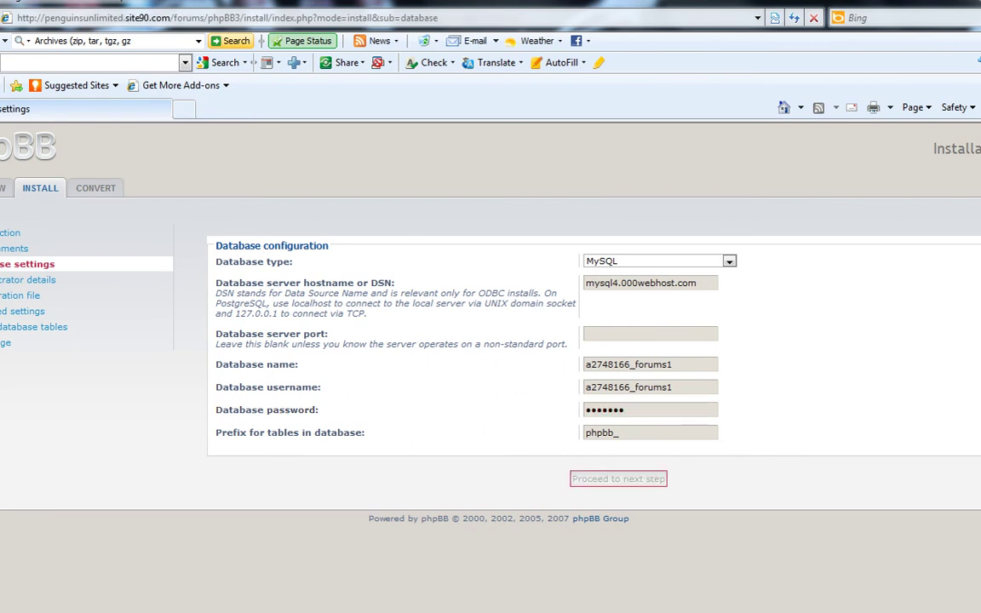
pyautogui.moveTo(583, 259); pyautogui.dragTo(695, 259)
pyautogui.click(647, 247)
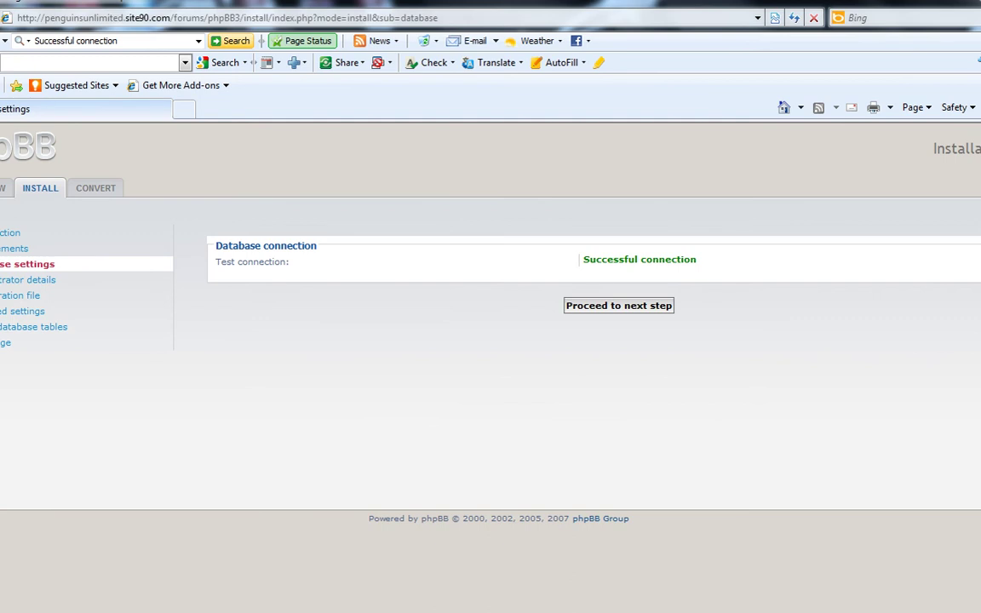
# Step: Enter the forum administrator's username and password, retyping the password confirmation
pyautogui.click(618, 305)
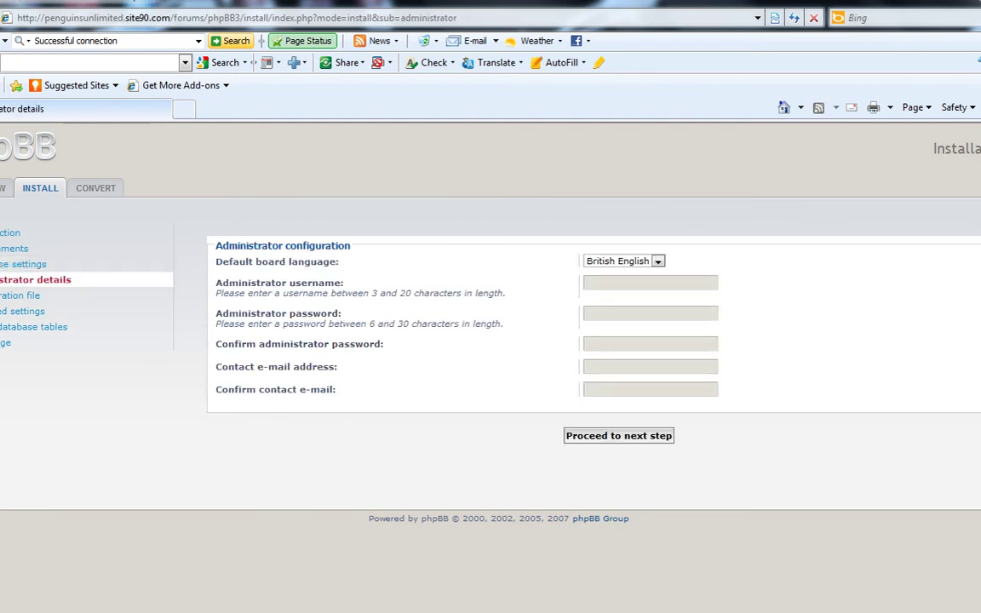
pyautogui.click(650, 282)
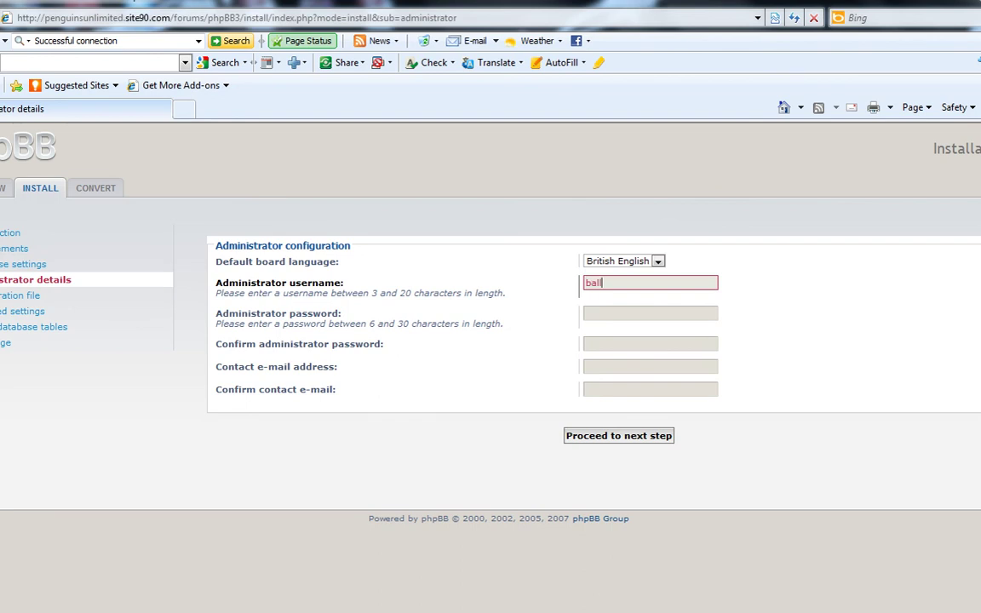
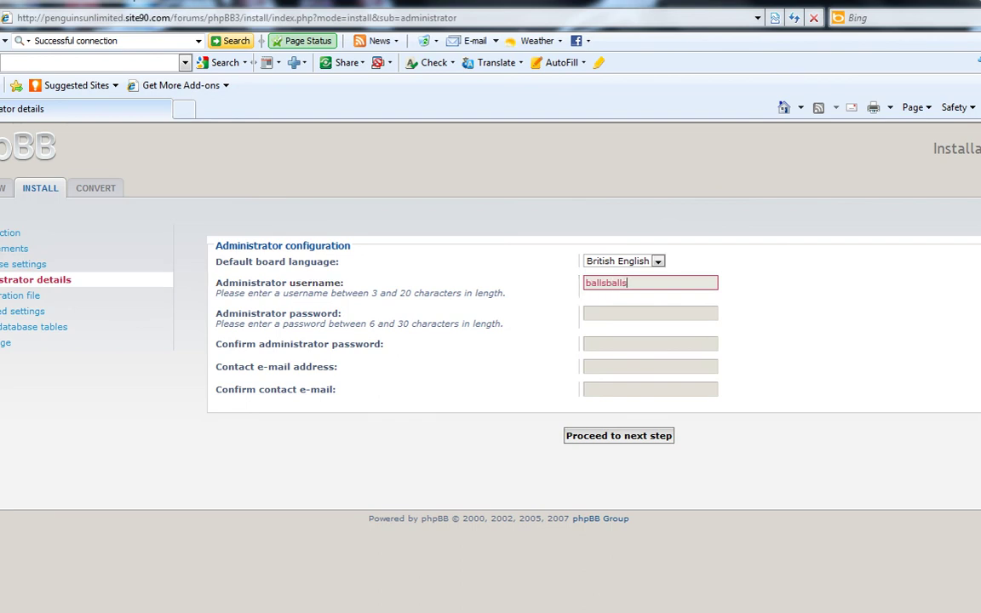
pyautogui.click(650, 313)
pyautogui.write('l')
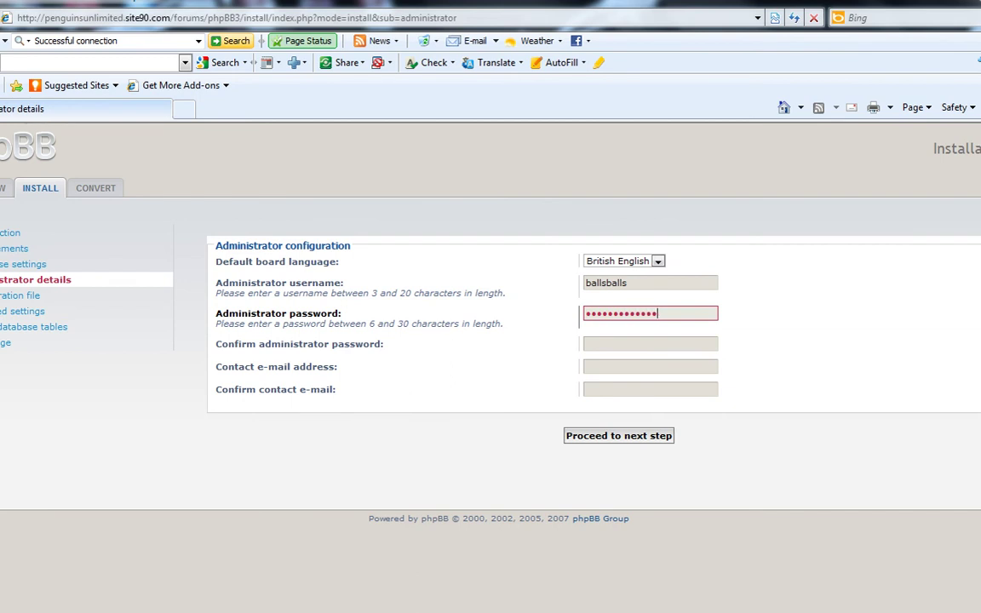
pyautogui.press('Tab')
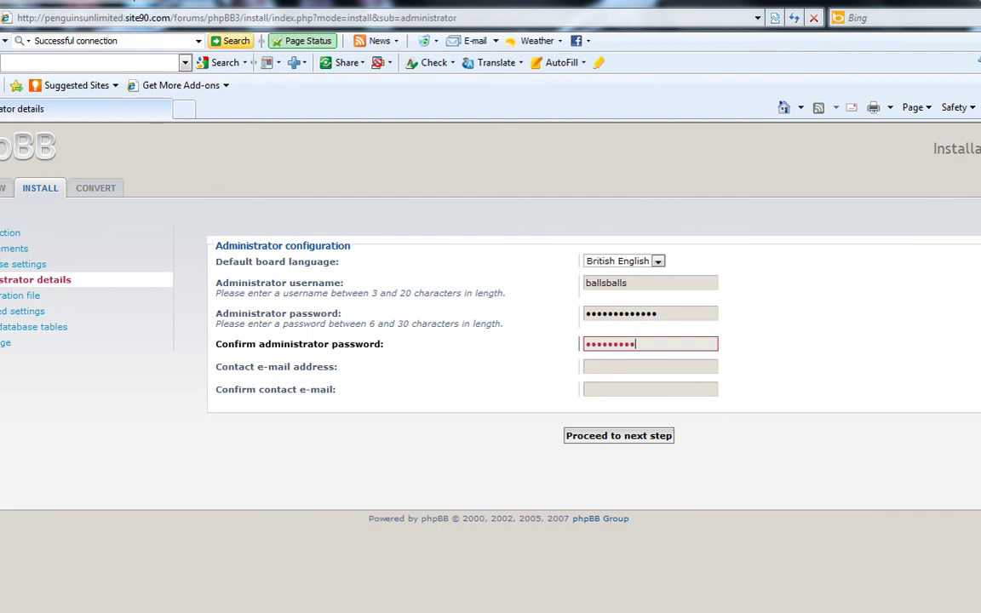
pyautogui.hotkey('ctrl', 'a')
pyautogui.write('b')
# Step: Enter and confirm the contact e-mail, submit the administrator details, and continue past the passed checks
pyautogui.click(650, 366)
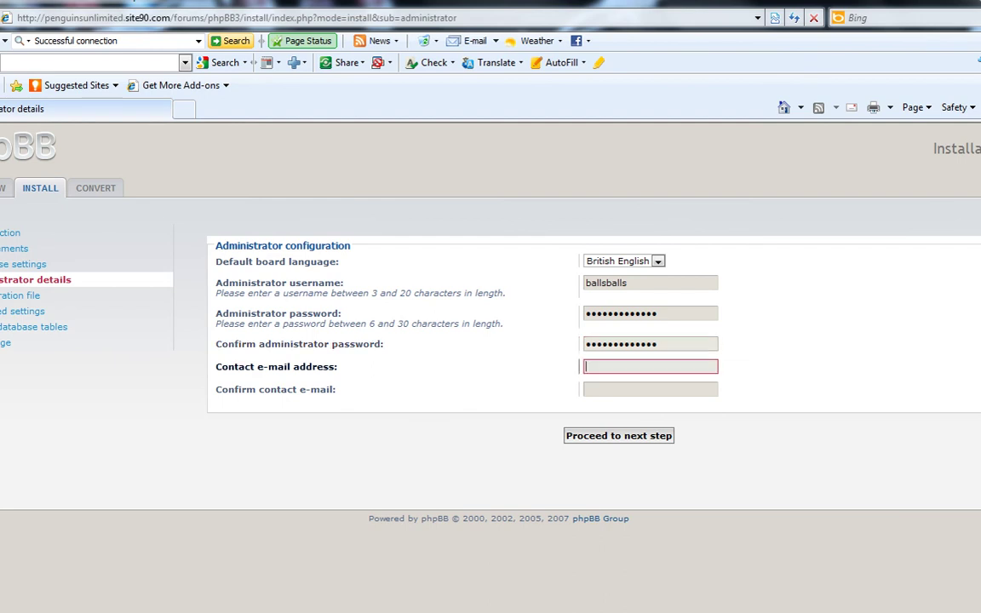
pyautogui.press('Tab')
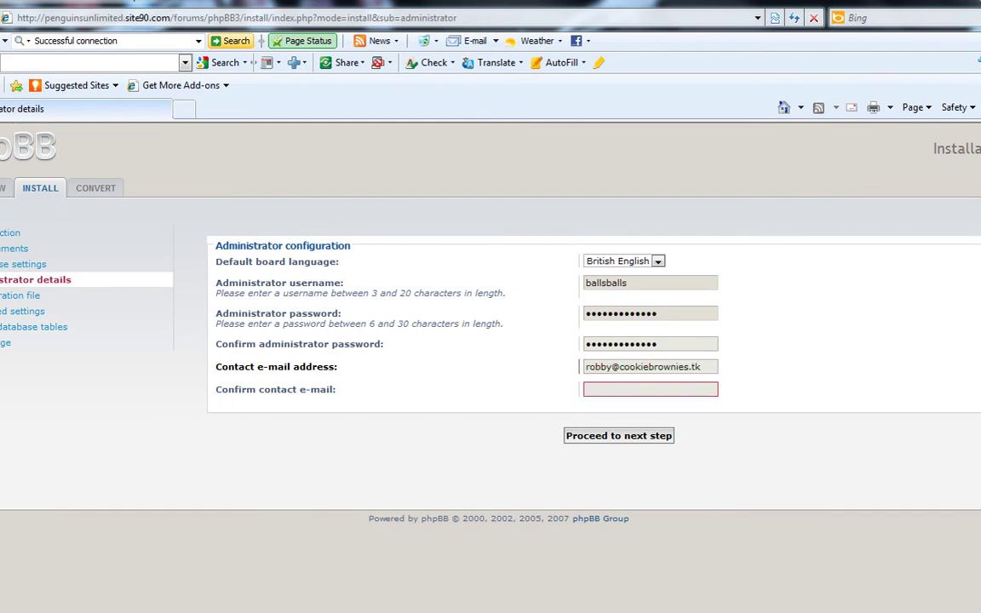
pyautogui.press('Tab')
pyautogui.press('Return')
pyautogui.press('Tab')
pyautogui.press('Return')
pyautogui.press('Return')
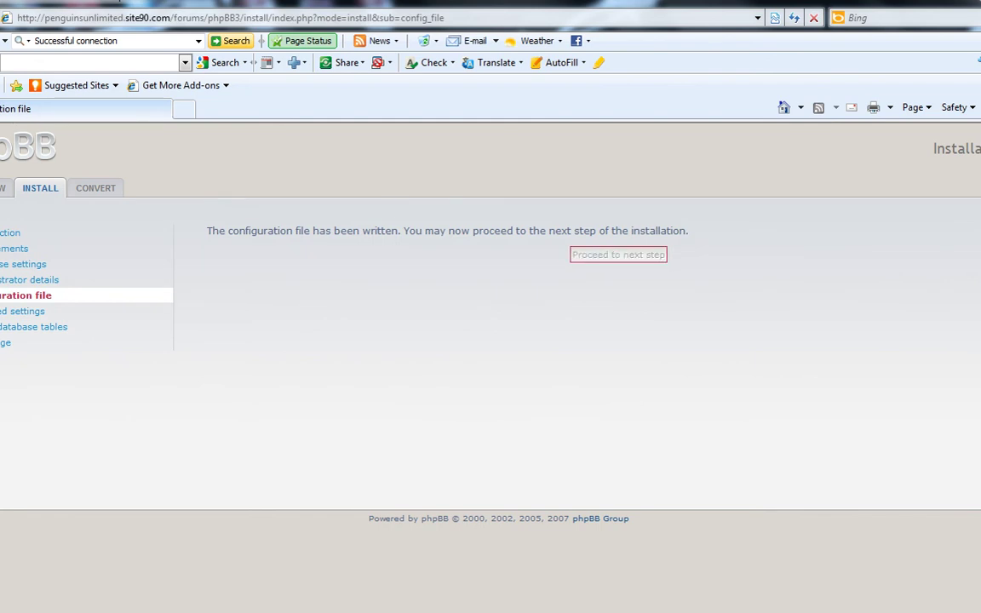
# Step: Accept the advanced settings, let the installer create the database tables, and proceed to the final page
pyautogui.scroll(-3, 544, 383)
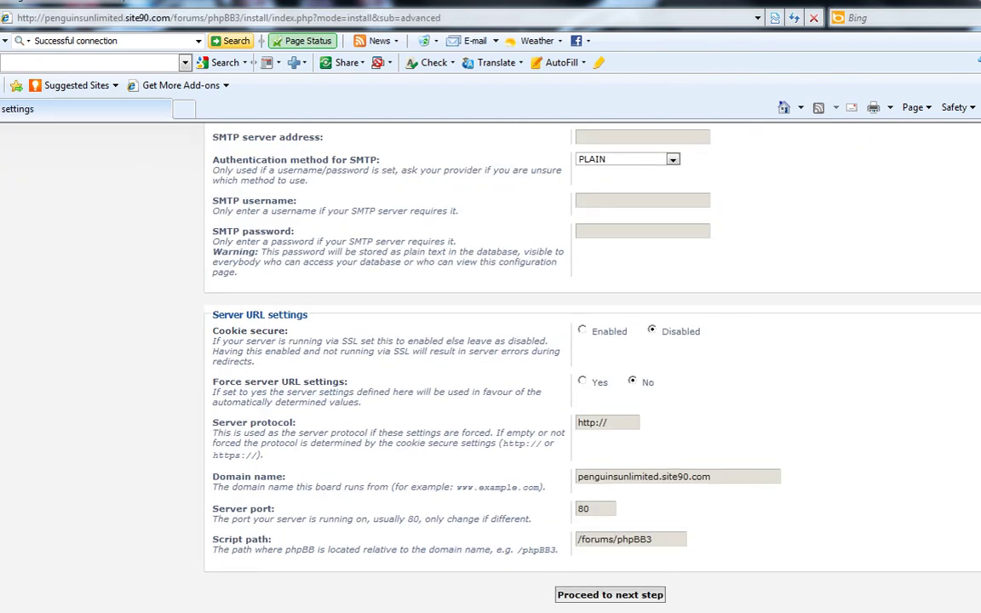
pyautogui.scroll(3, 545, 383)
pyautogui.scroll(-3, 545, 384)
pyautogui.press('Tab')
pyautogui.press('Return')
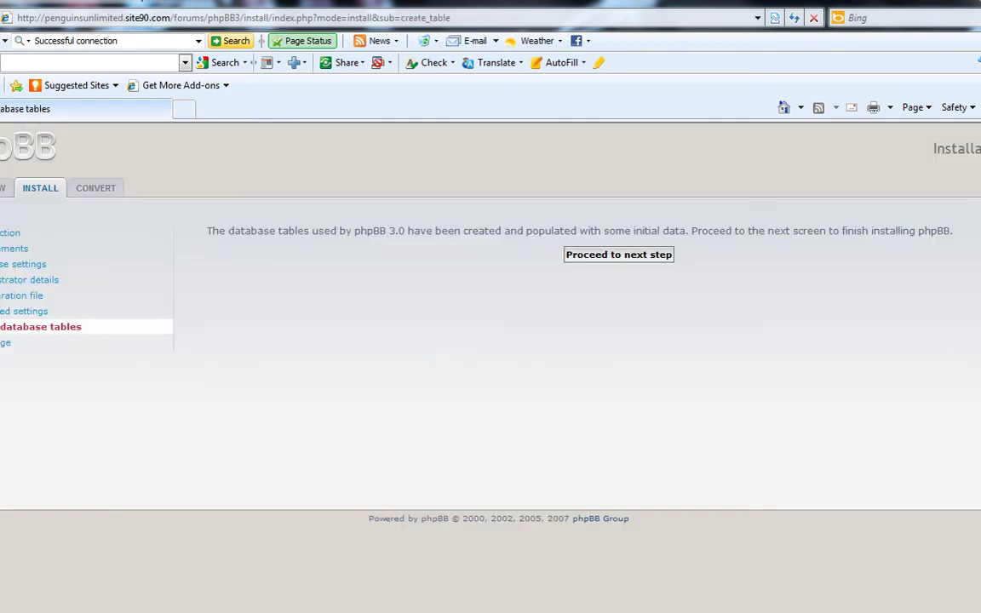
pyautogui.moveTo(278, 231); pyautogui.dragTo(632, 231)
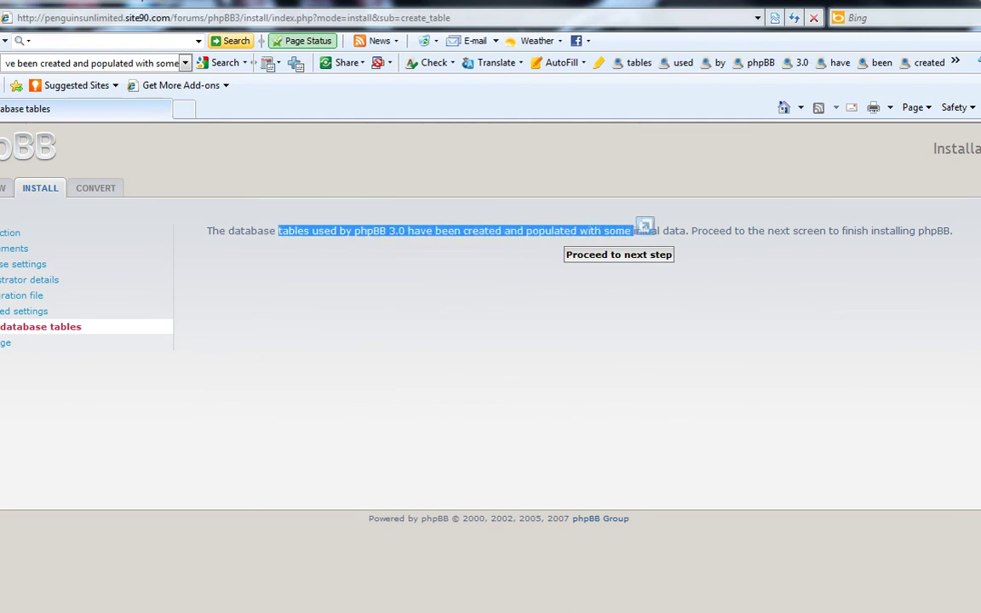
pyautogui.click(579, 205)
pyautogui.click(618, 255)
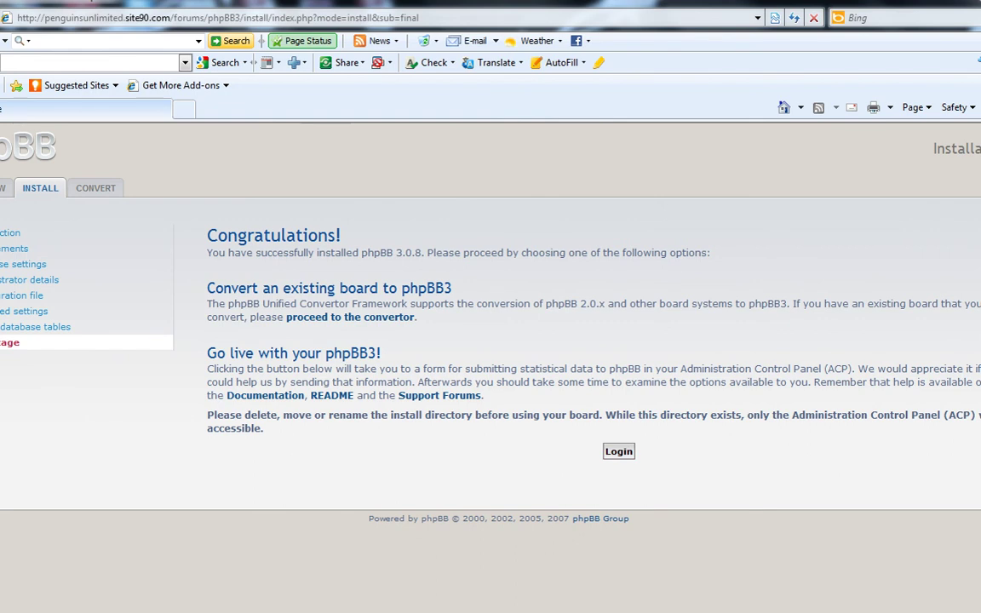
# Step: Read the install-directory warning on the Congratulations page and log in to the new board
pyautogui.moveTo(245, 415); pyautogui.dragTo(979, 415)
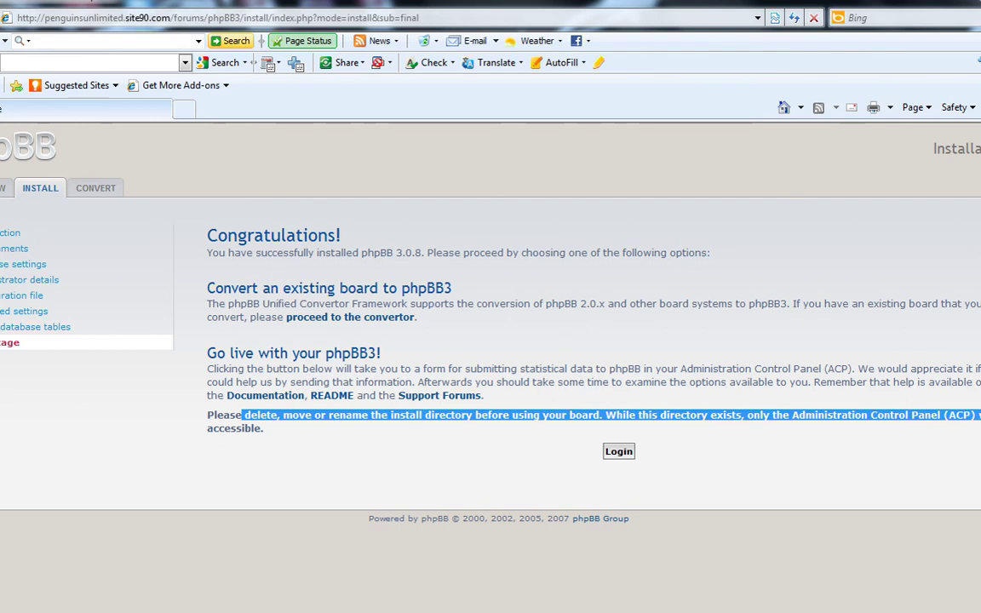
pyautogui.click(979, 414)
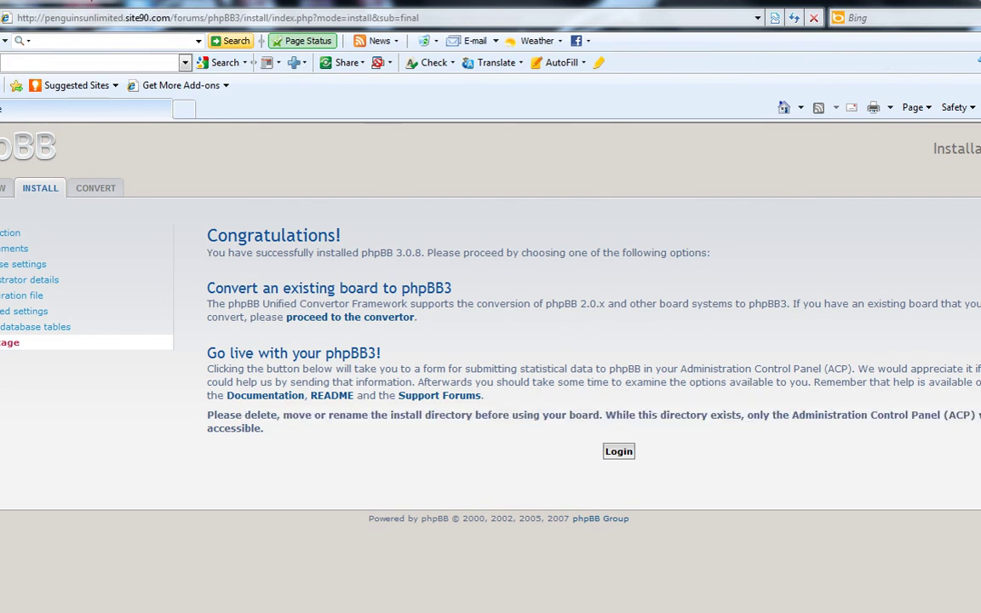
pyautogui.click(618, 451)
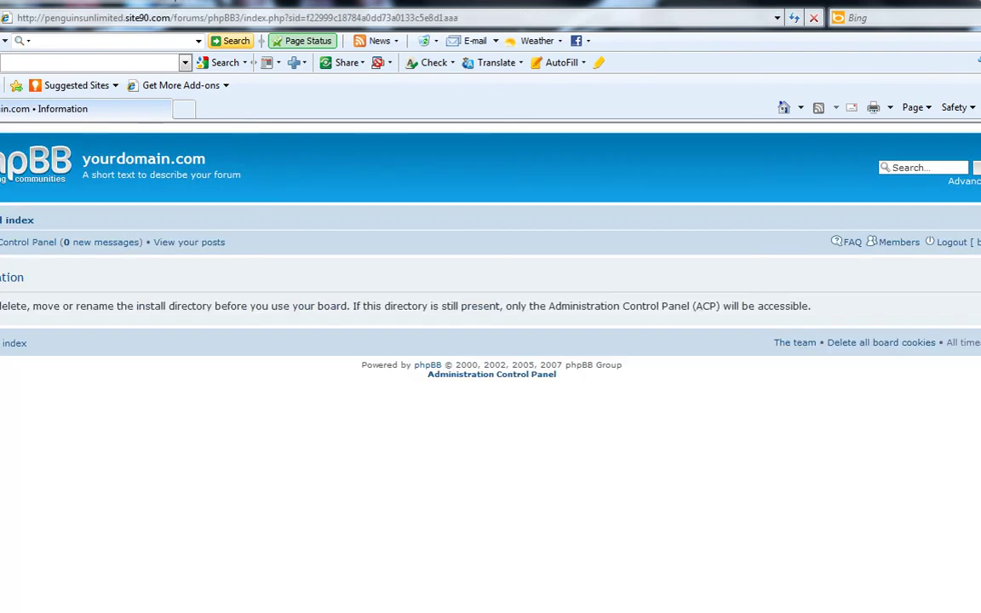
# Step: Note the board's warning about renaming the install directory, then return to the 000webhost Members Area
pyautogui.moveTo(64, 305); pyautogui.dragTo(252, 305)
pyautogui.click(247, 308)
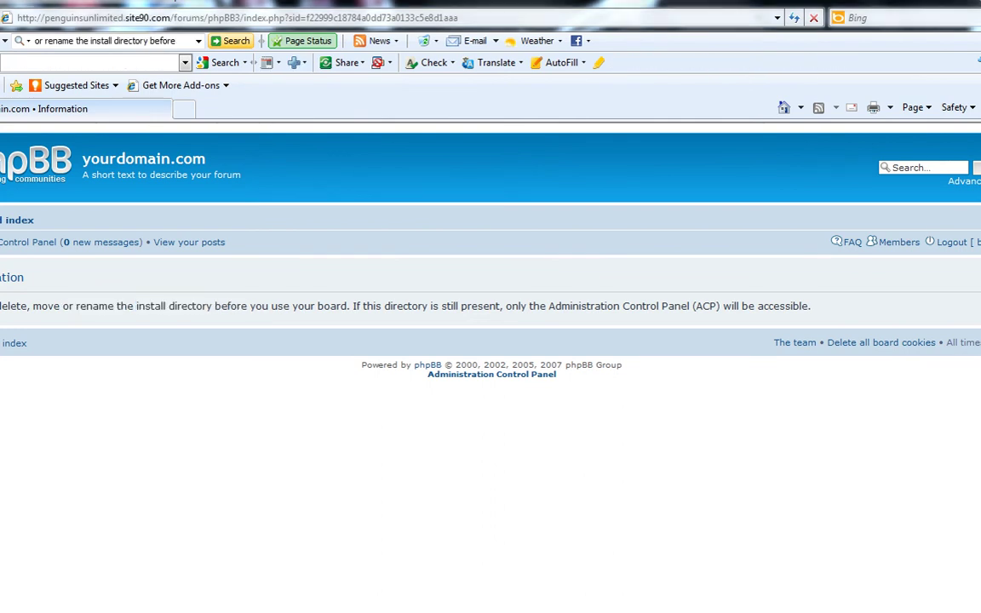
pyautogui.click(208, 579)
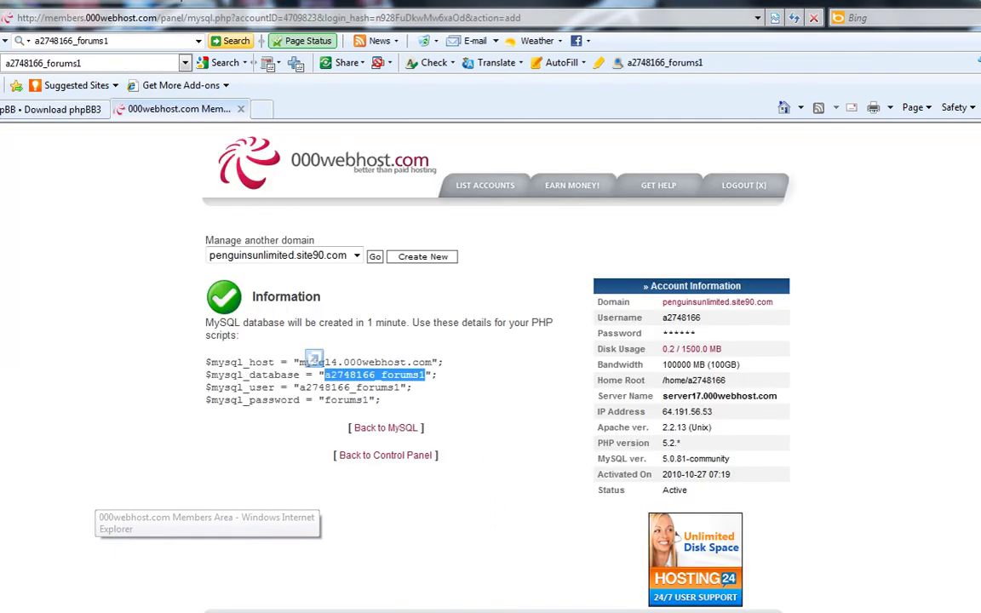
# Step: Log back into the 000webhost members area with the account e-mail, password and image verification code
pyautogui.moveTo(313, 359); pyautogui.dragTo(314, 359)
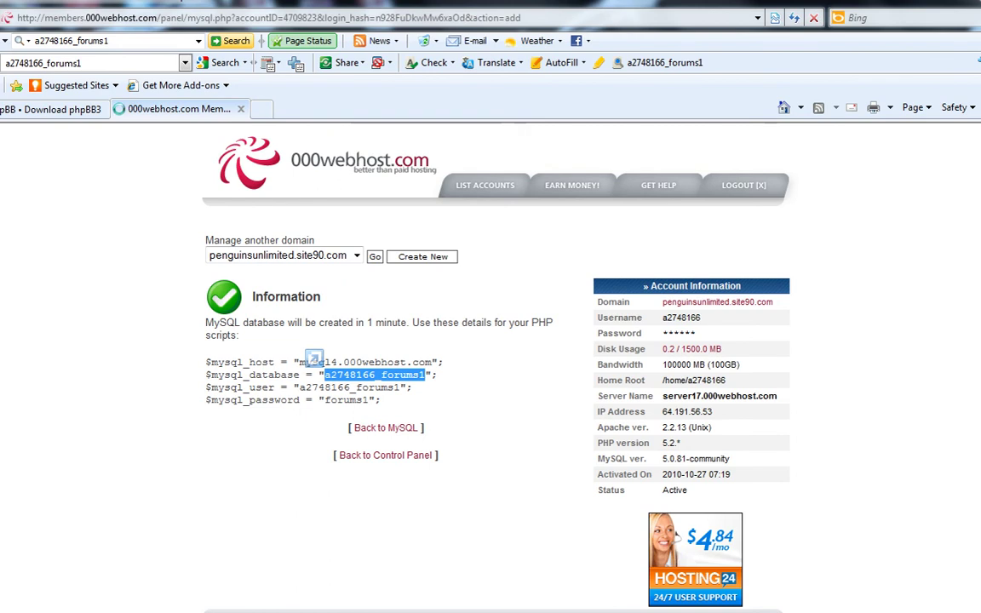
pyautogui.click(322, 289)
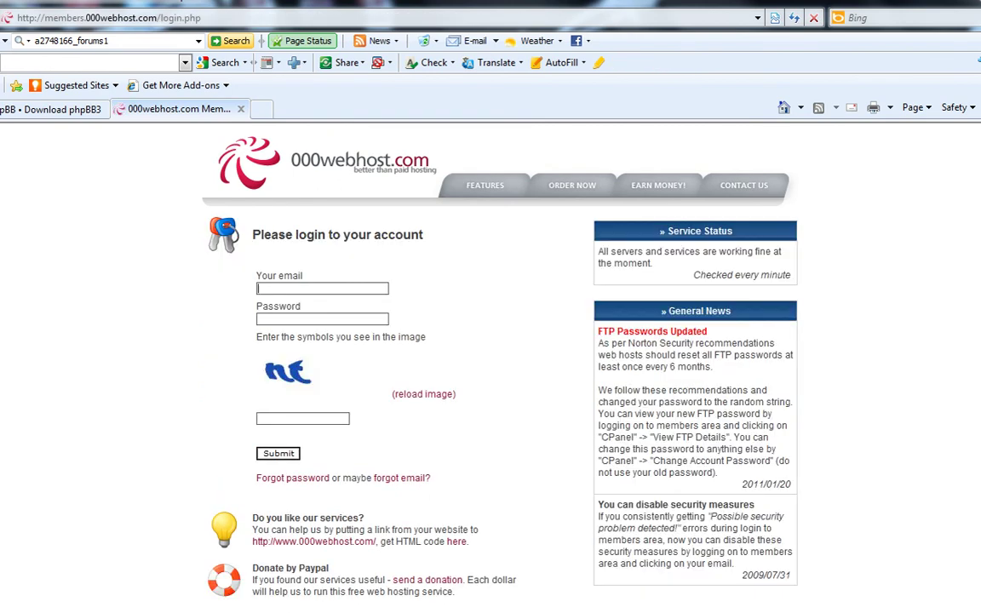
pyautogui.write('lio')
pyautogui.press('Down')
pyautogui.press('Tab')
pyautogui.write('••••••••••••')
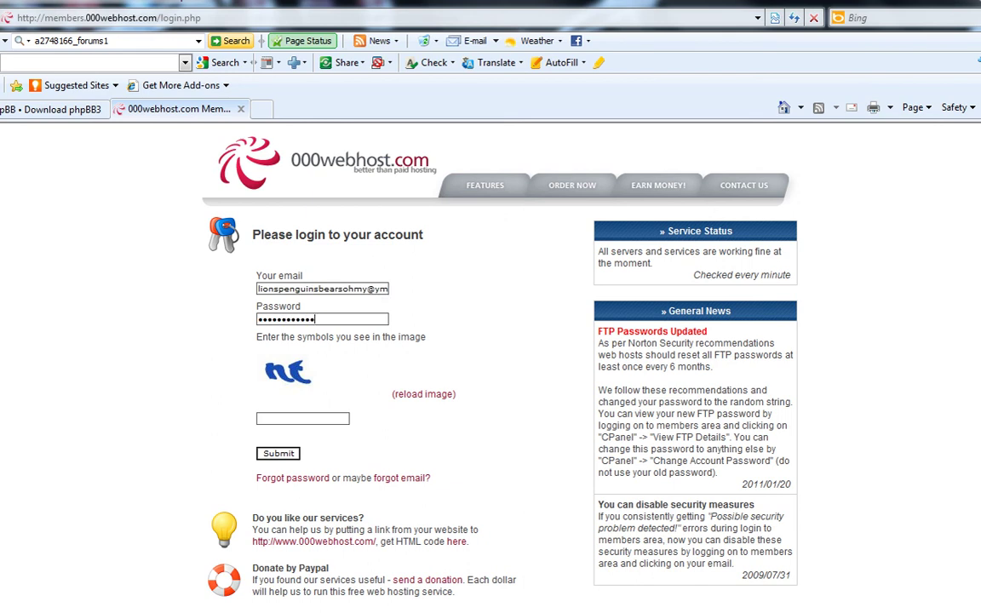
pyautogui.press('Tab')
pyautogui.write('nt')
pyautogui.press('Return')
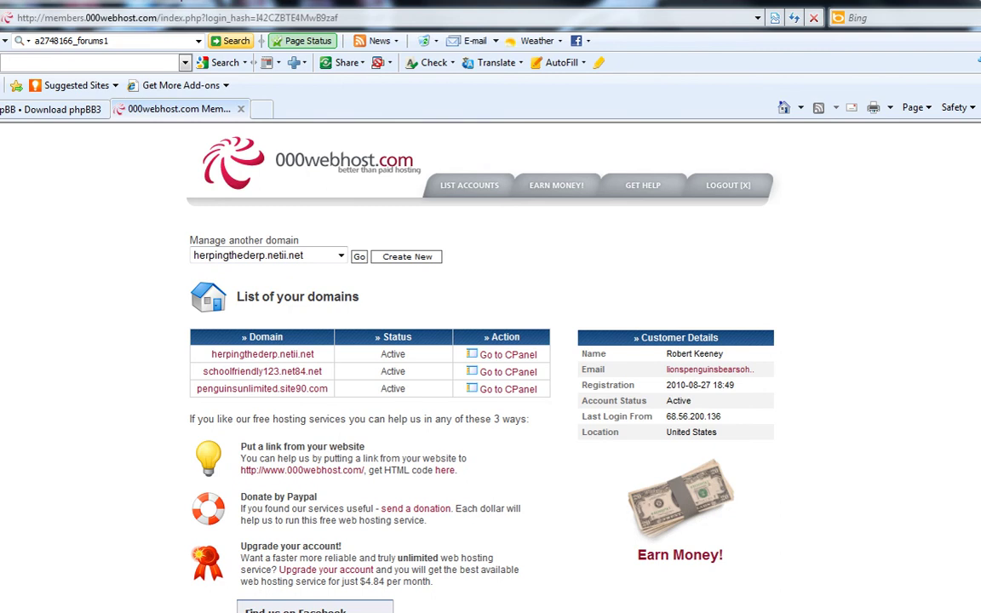
pyautogui.scroll(-5, 659, 146)
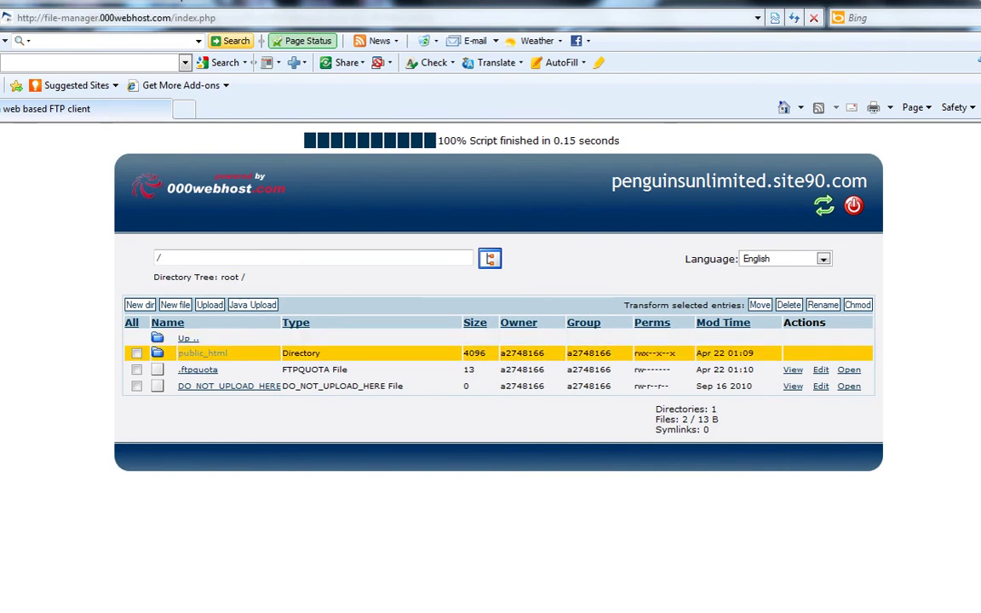
# Step: Browse to public_html/forums/phpBB3 and check the install folder's contents
pyautogui.click(202, 352)
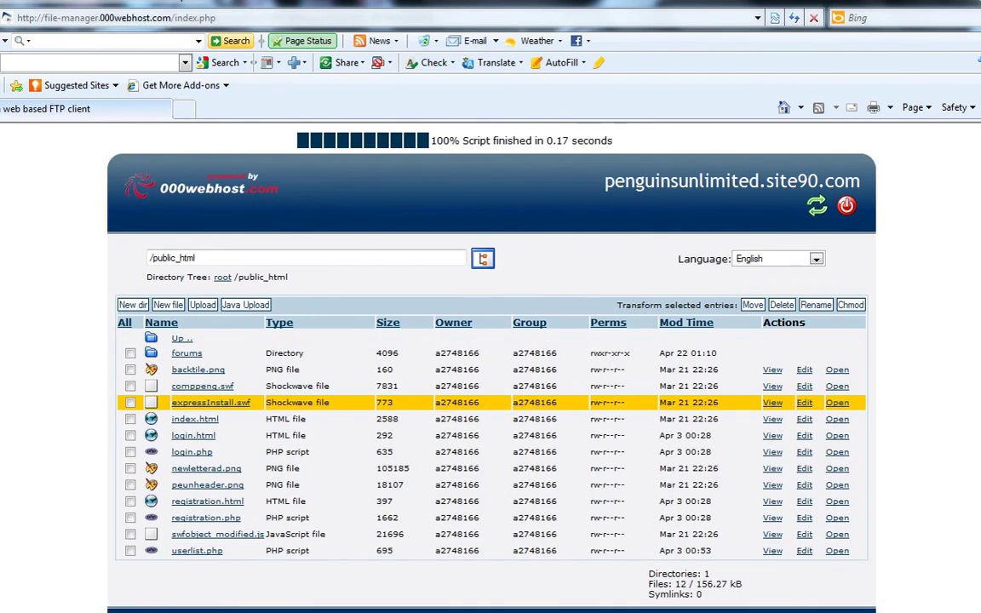
pyautogui.click(186, 353)
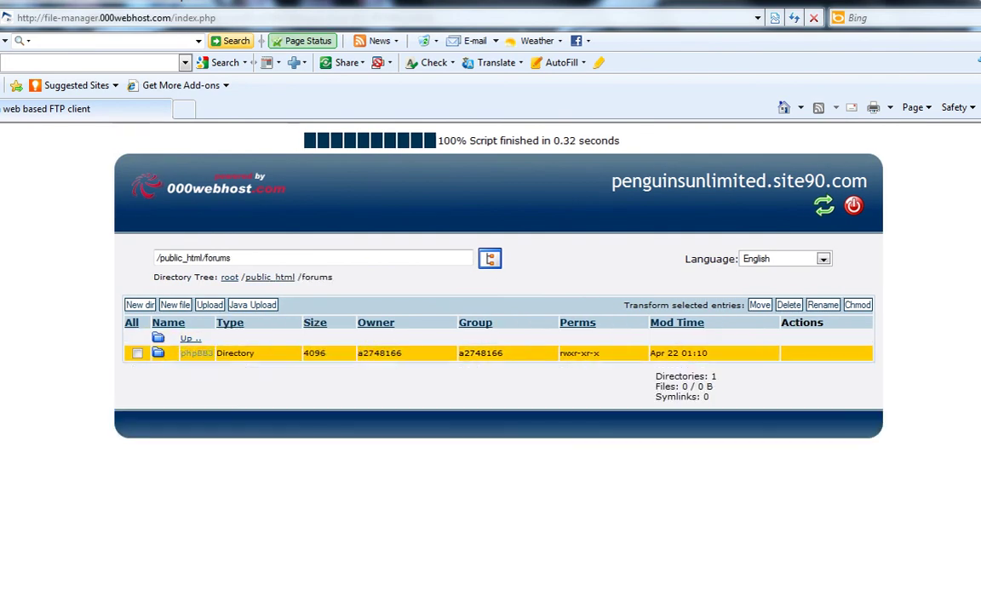
pyautogui.click(197, 352)
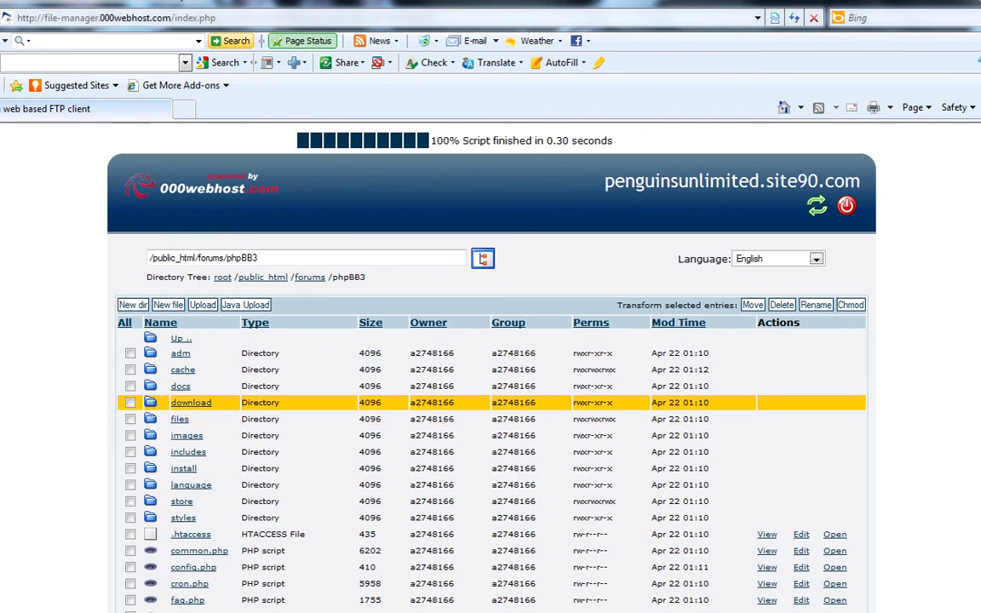
pyautogui.scroll(-3, 491, 402)
pyautogui.scroll(-2, 491, 411)
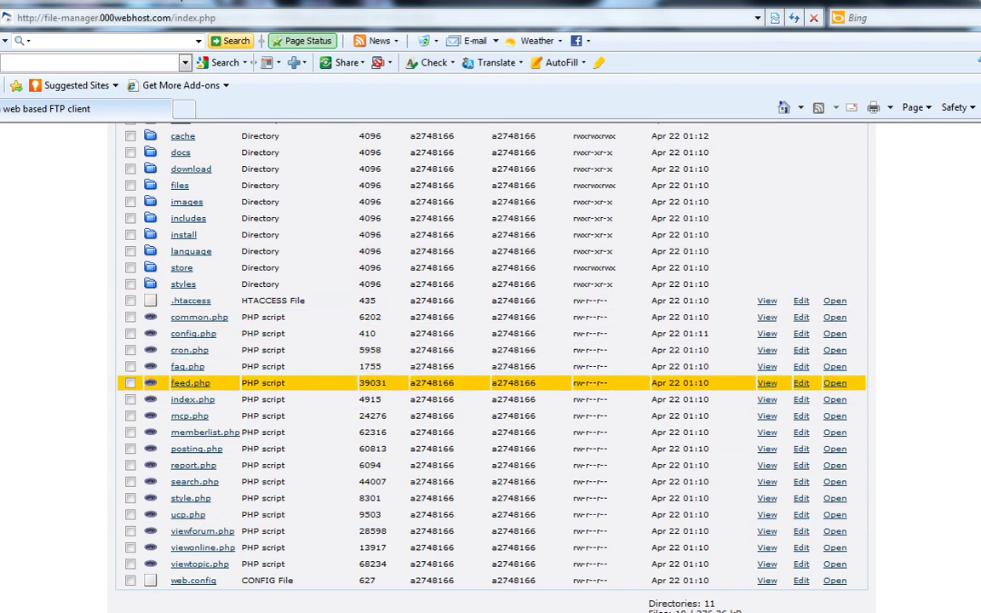
pyautogui.scroll(4, 196, 430)
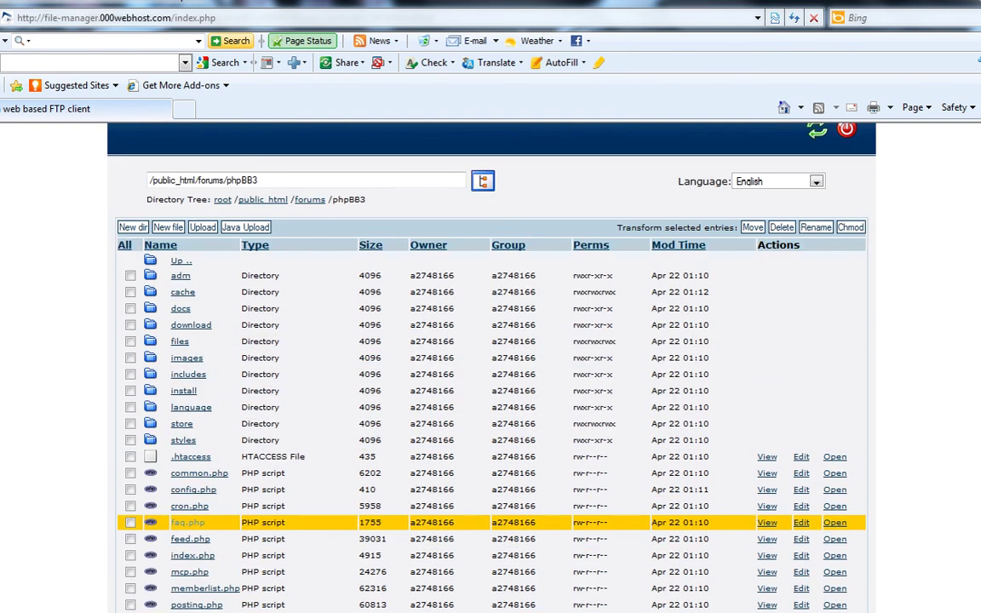
pyautogui.click(183, 391)
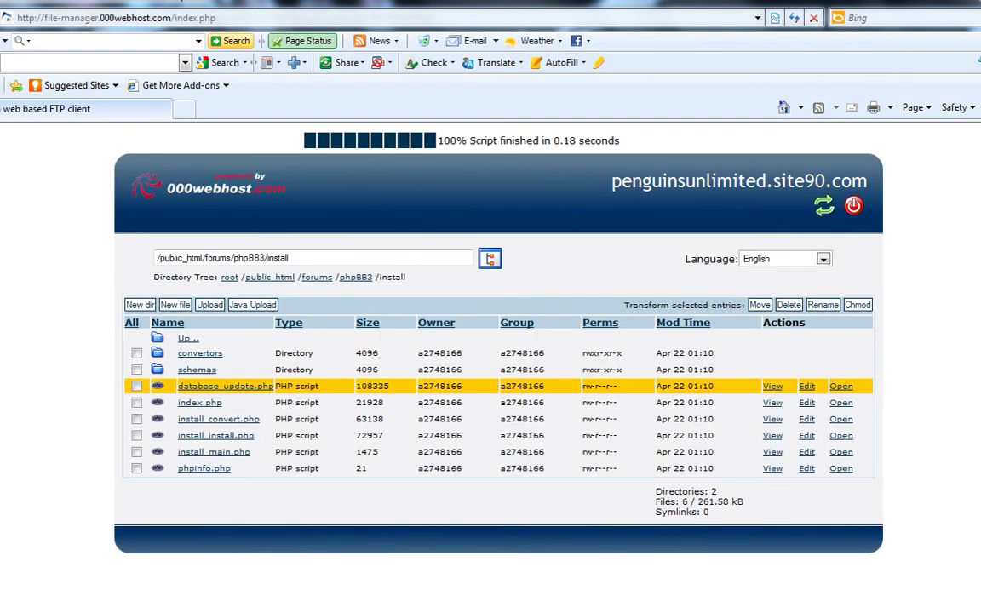
pyautogui.click(187, 338)
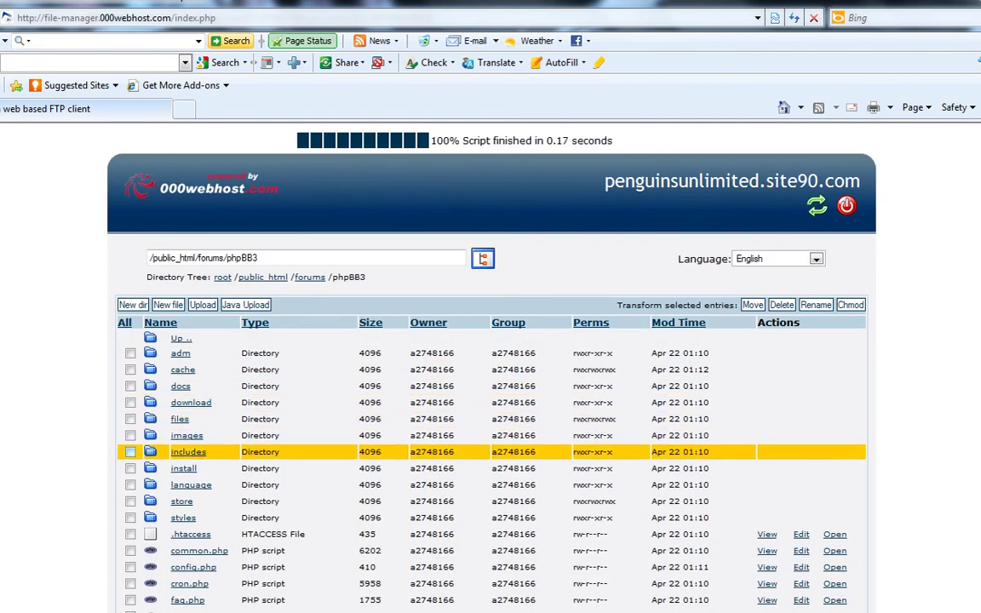
# Step: Delete the install folder and all its contents from phpBB3, confirming the deletion
pyautogui.click(184, 468)
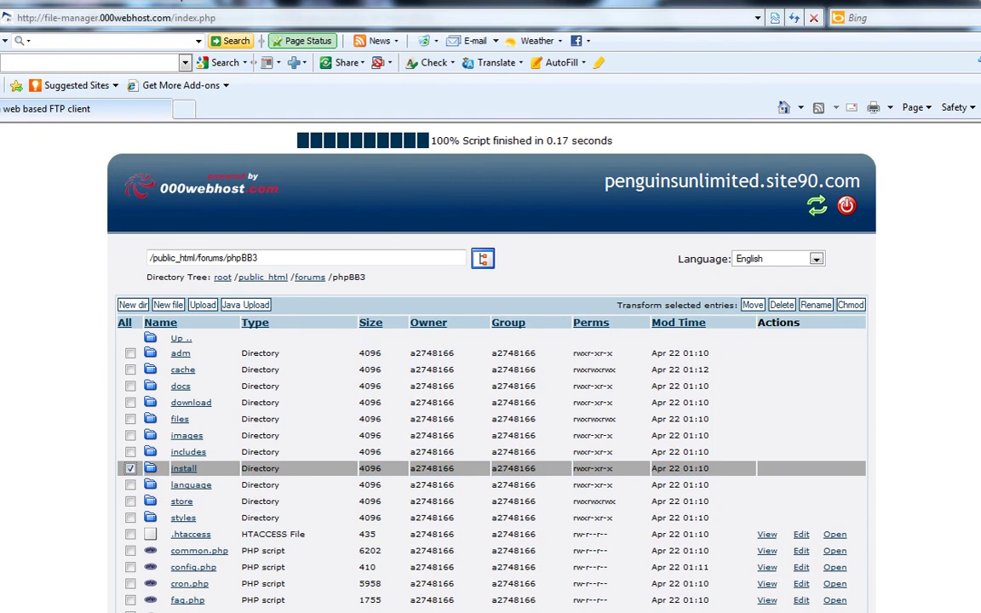
pyautogui.click(781, 305)
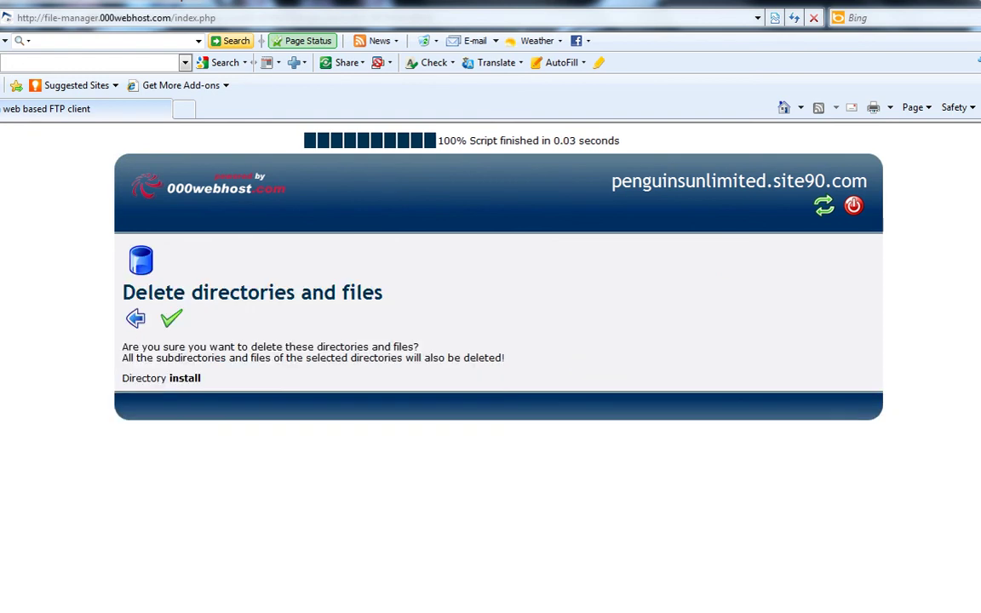
pyautogui.click(171, 318)
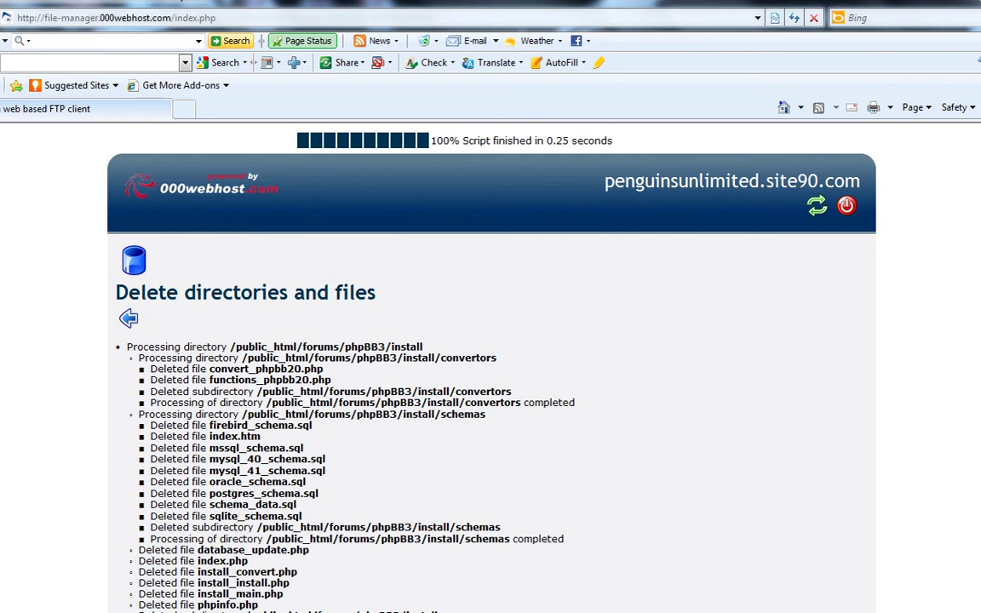
pyautogui.scroll(-2, 490, 383)
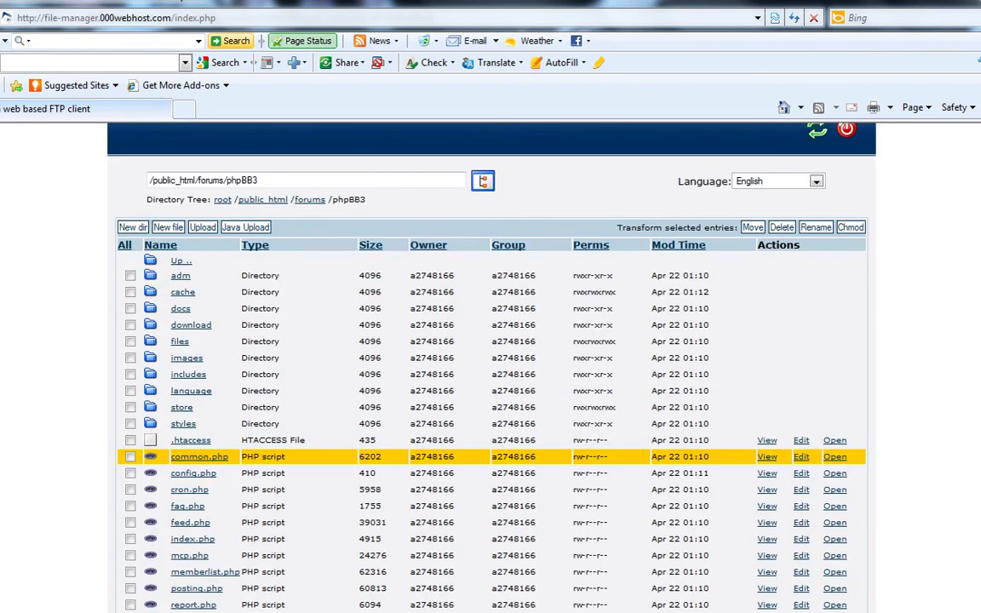
# Step: Open the live index.php, then Your first forum and its 'Welcome to phpBB3' topic
pyautogui.scroll(-1, 490, 383)
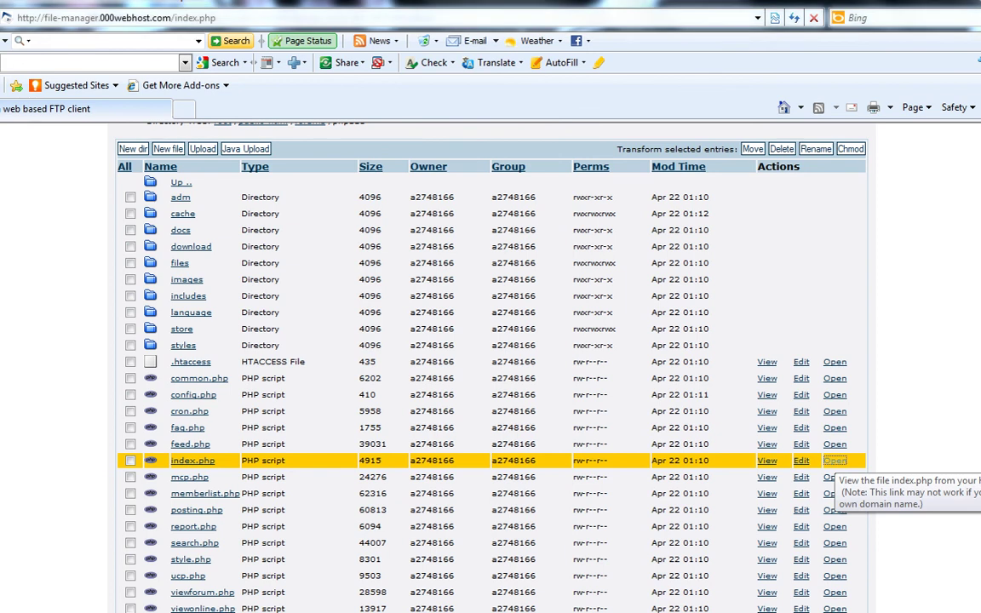
pyautogui.click(835, 461)
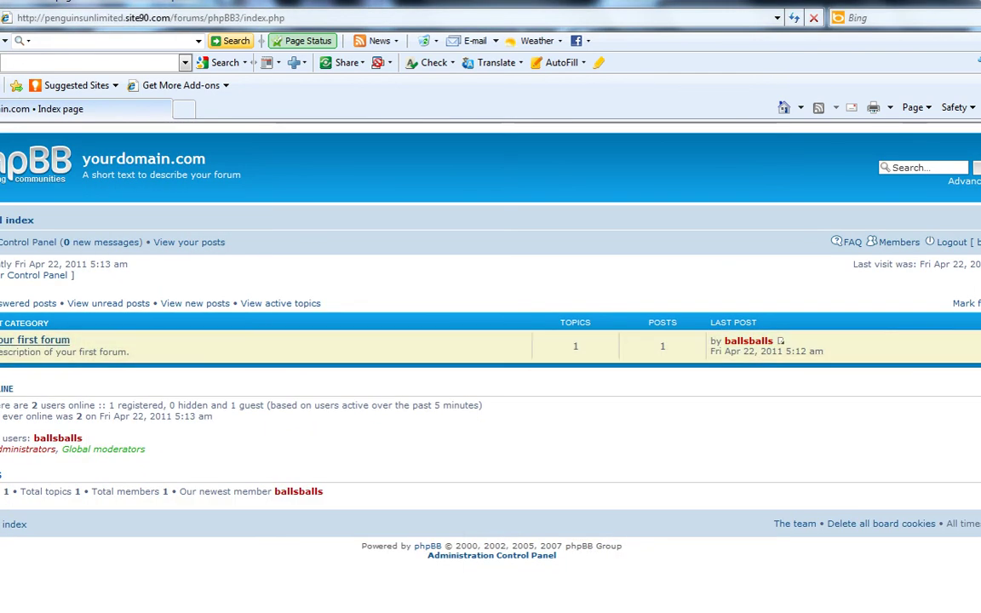
pyautogui.click(36, 339)
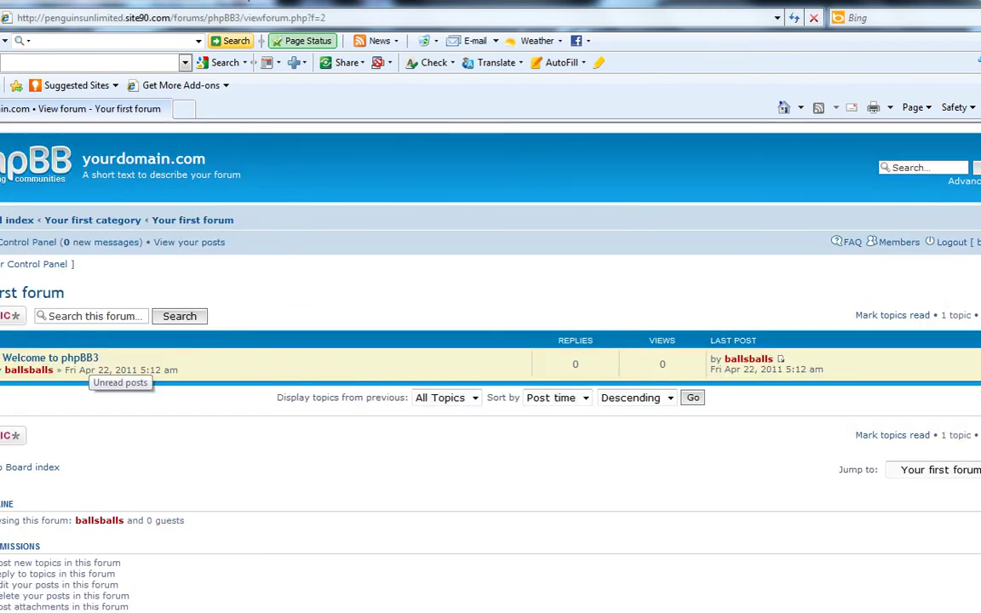
pyautogui.click(85, 358)
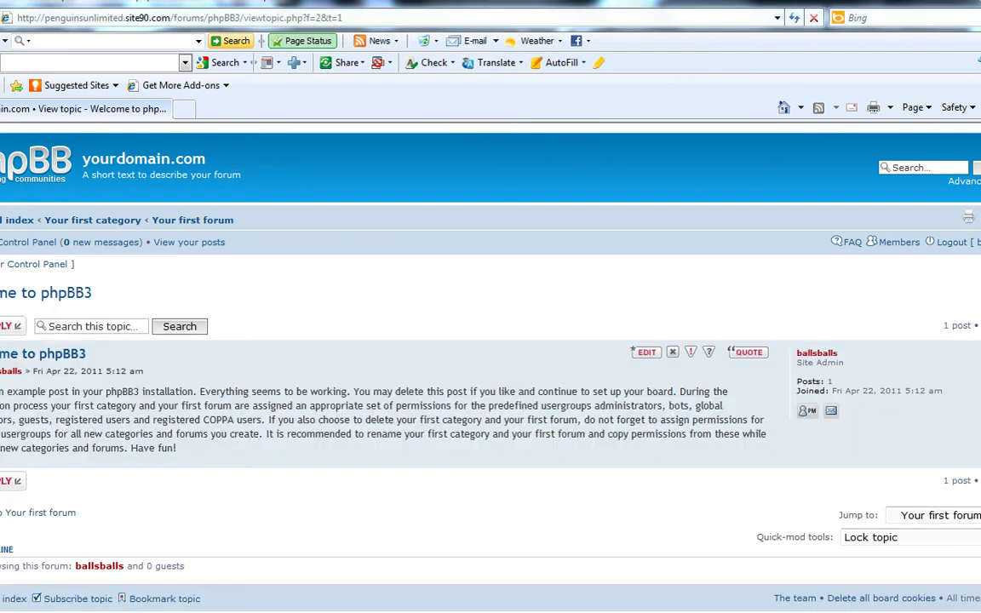